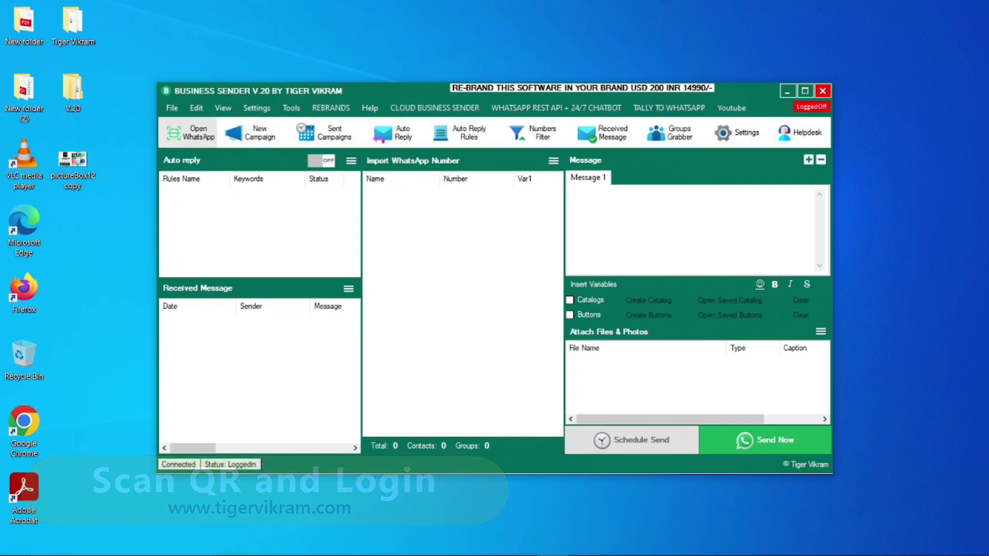
Open the WhatsApp session and minimise its window.
left_click(189, 132)
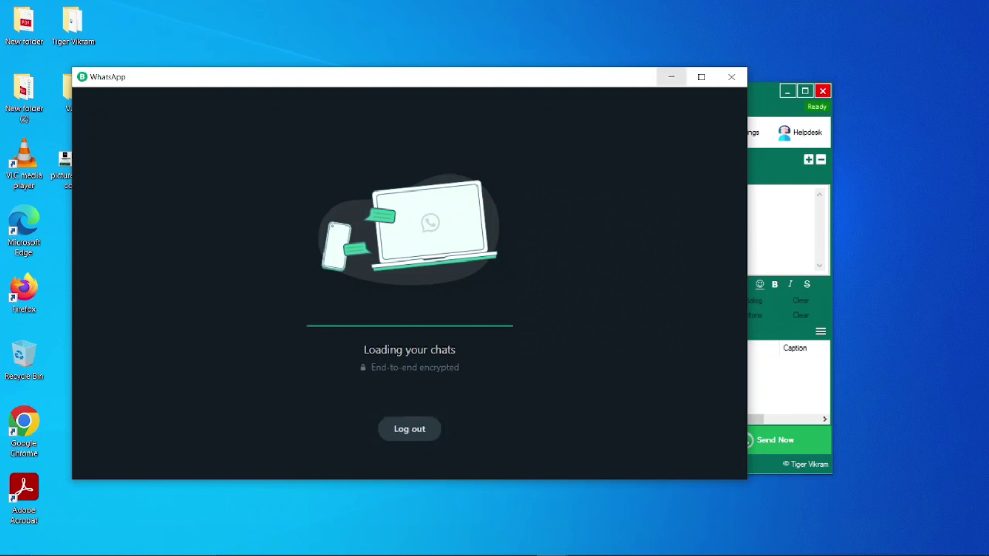
left_click(671, 77)
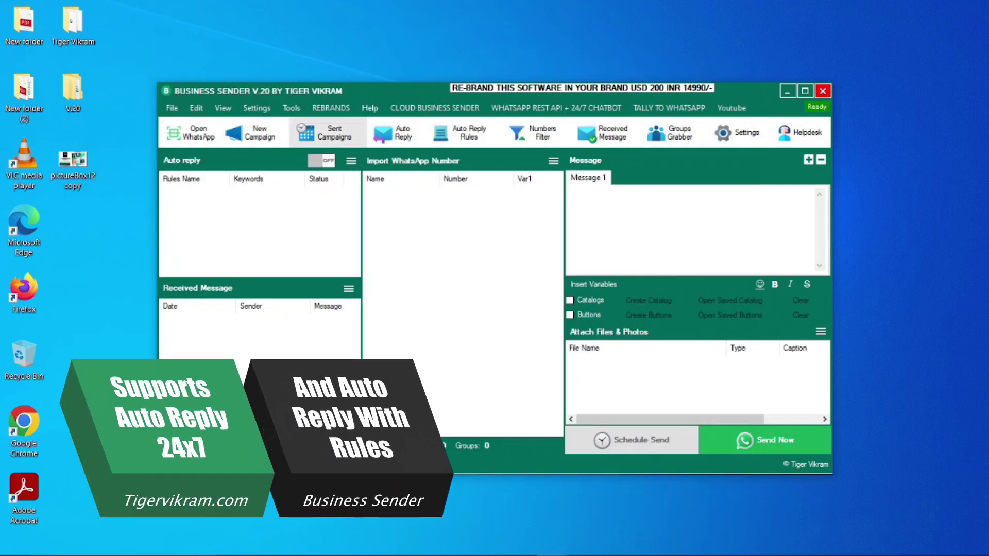
Save the auto-reply message "We are away!! Will Respond Soon!!" and switch auto reply on.
left_click(396, 133)
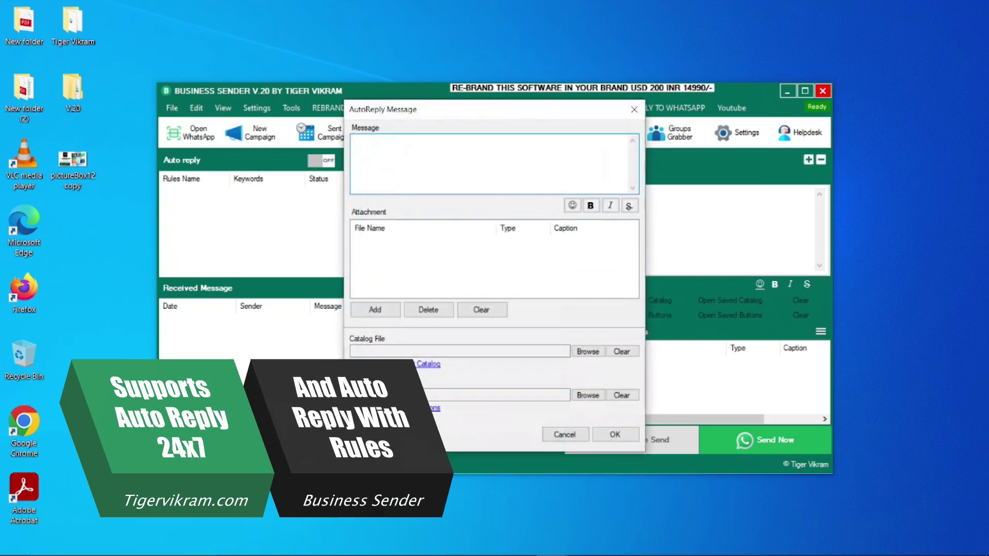
type("We are a")
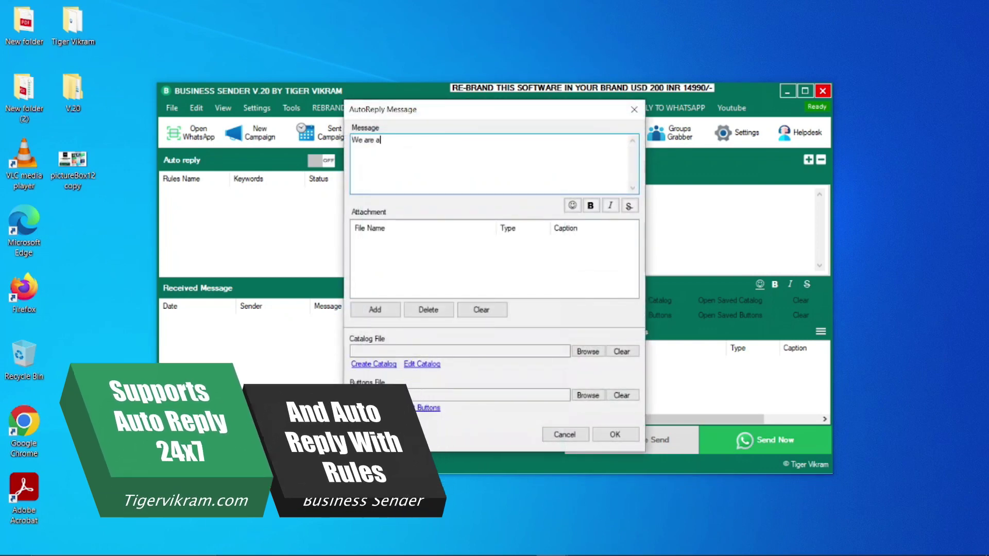
type("way!!")
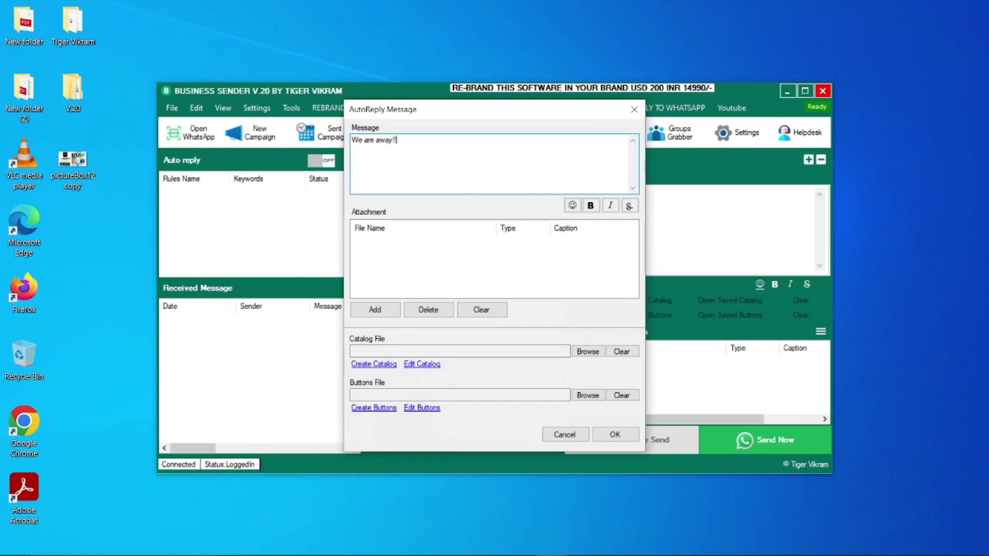
type(" Will Respond Soon!!")
left_click(615, 434)
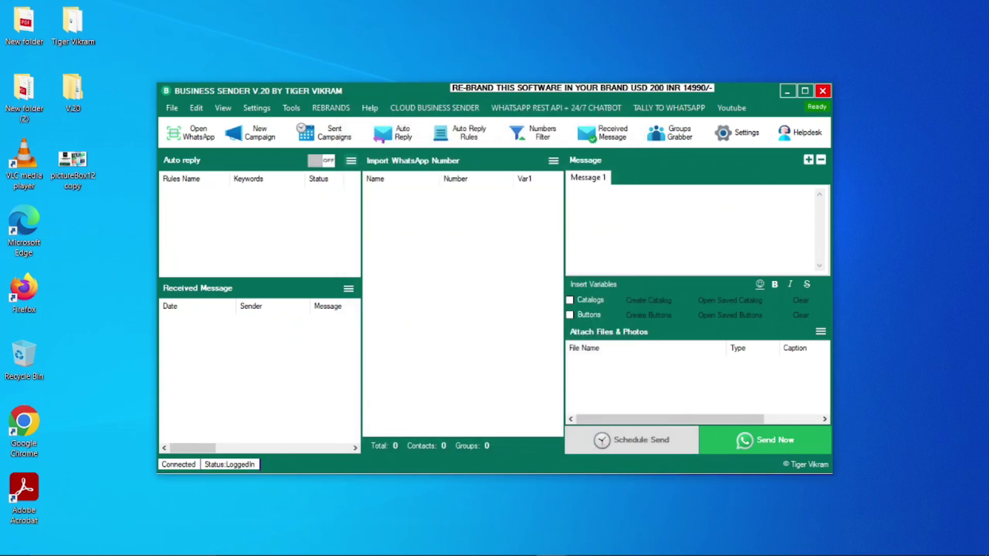
left_click(321, 160)
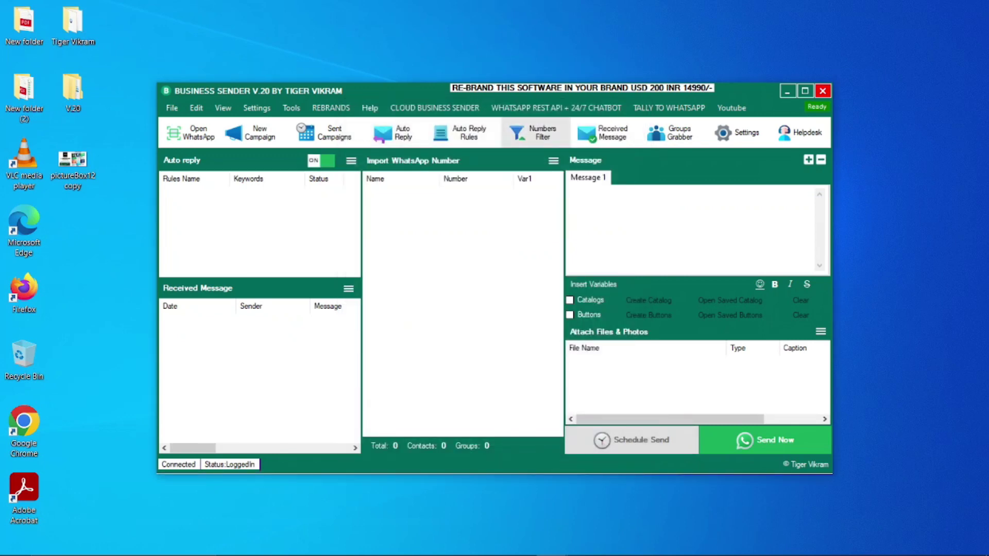
Start an auto-reply rule named Website that triggers when a message contains the keyword "Website".
left_click(469, 132)
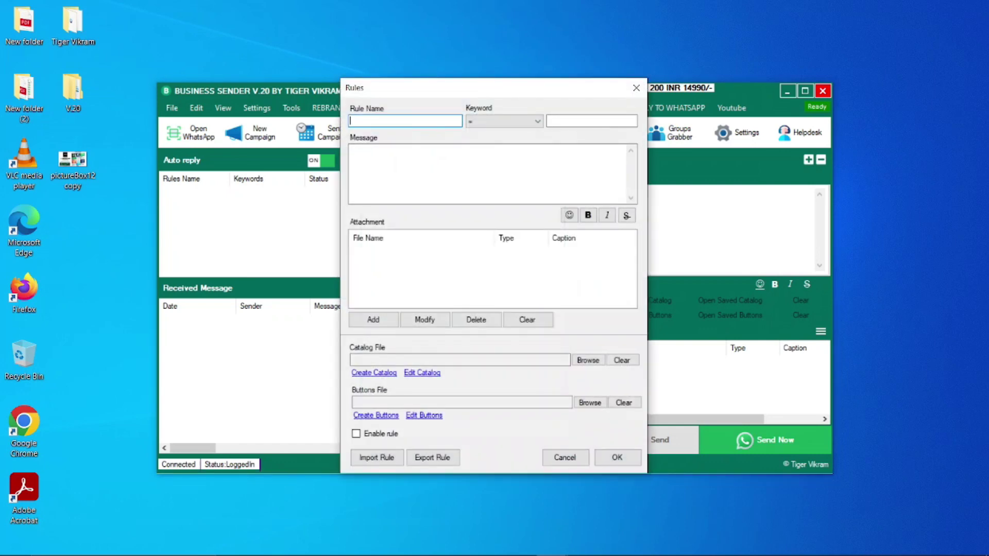
type("Website")
left_click(504, 121)
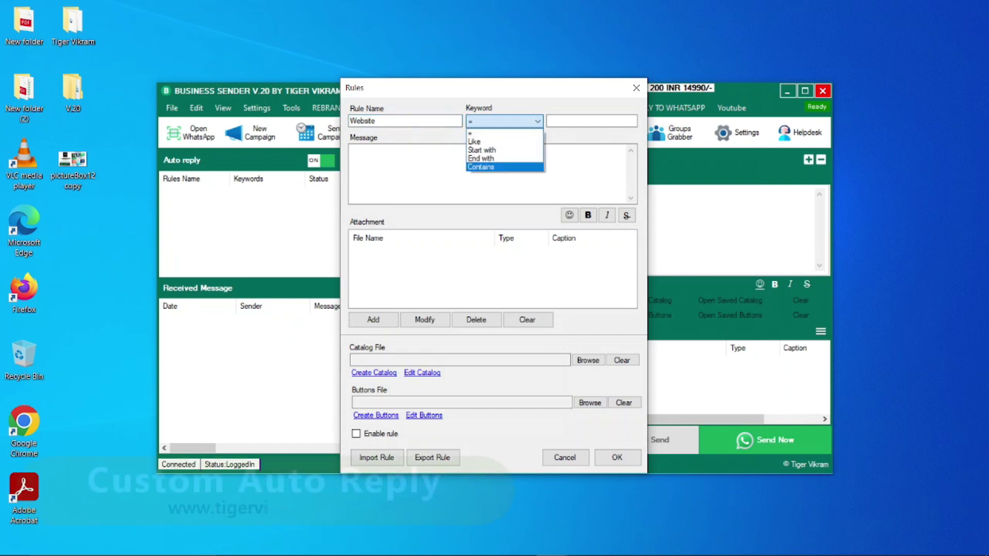
left_click(480, 166)
left_click(592, 121)
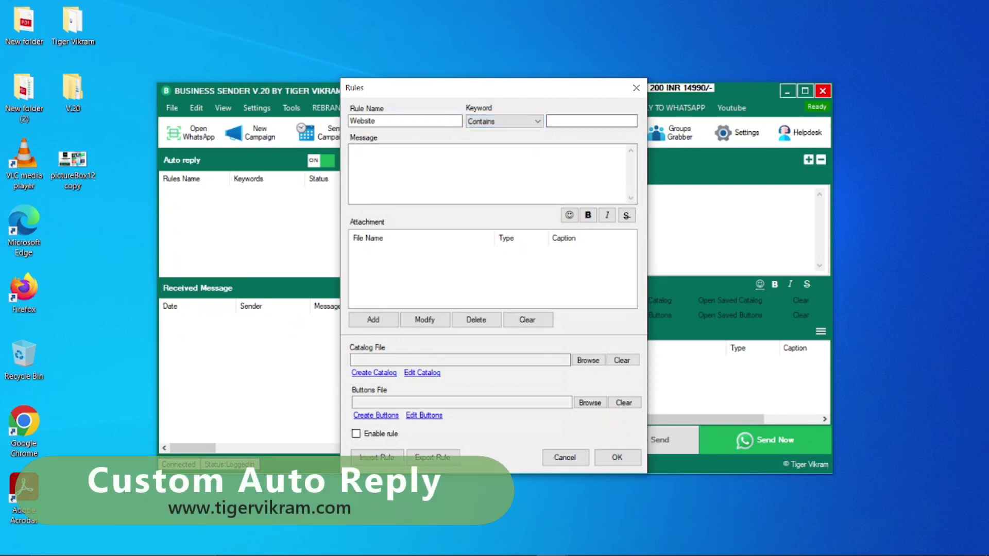
type("Website")
left_click(488, 173)
type("Visit www.tiger")
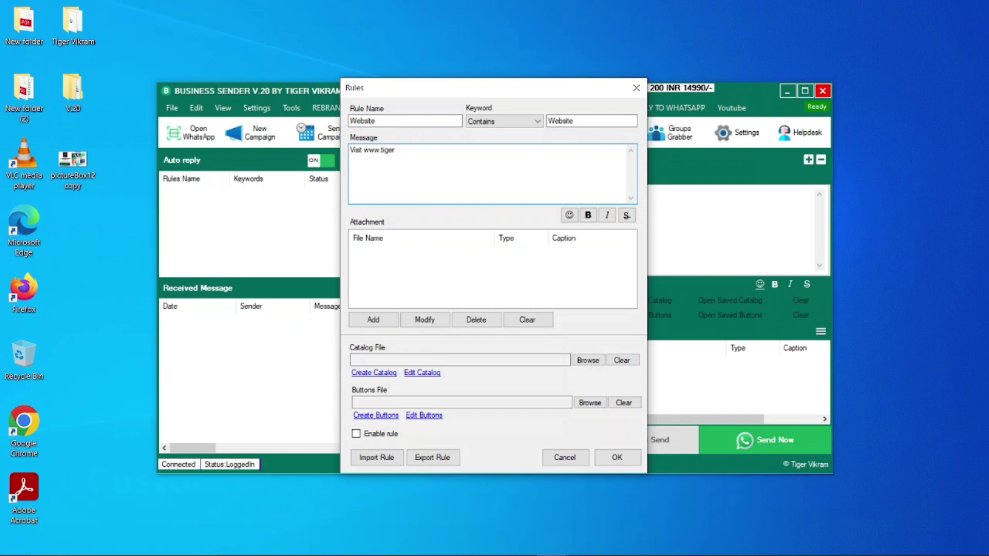
type("vikram.com For More")
left_click(356, 434)
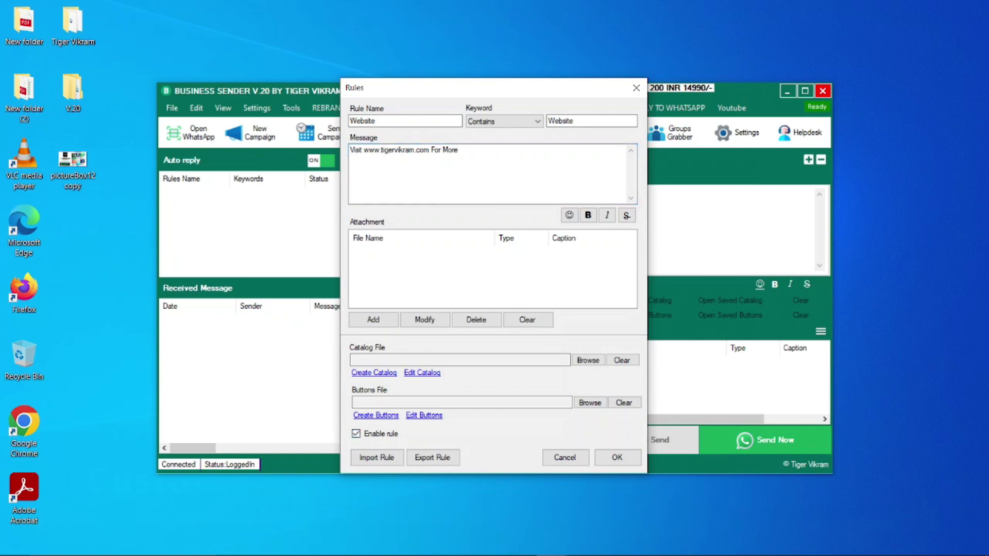
left_click(617, 457)
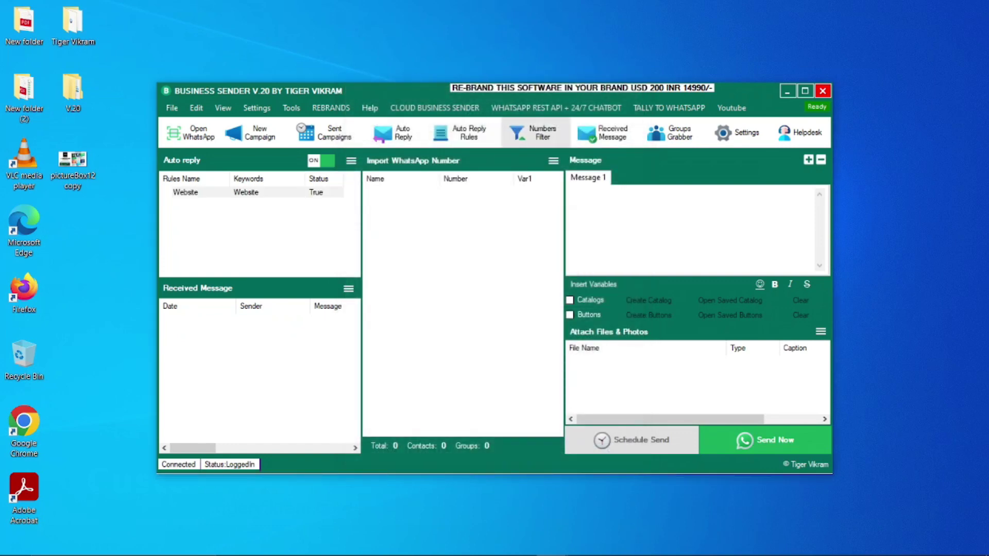
Generate numbers in the WhatsApp Numbers Filter from a ten-digit start number, with a count of 20 and an increment of 30.
left_click(530, 132)
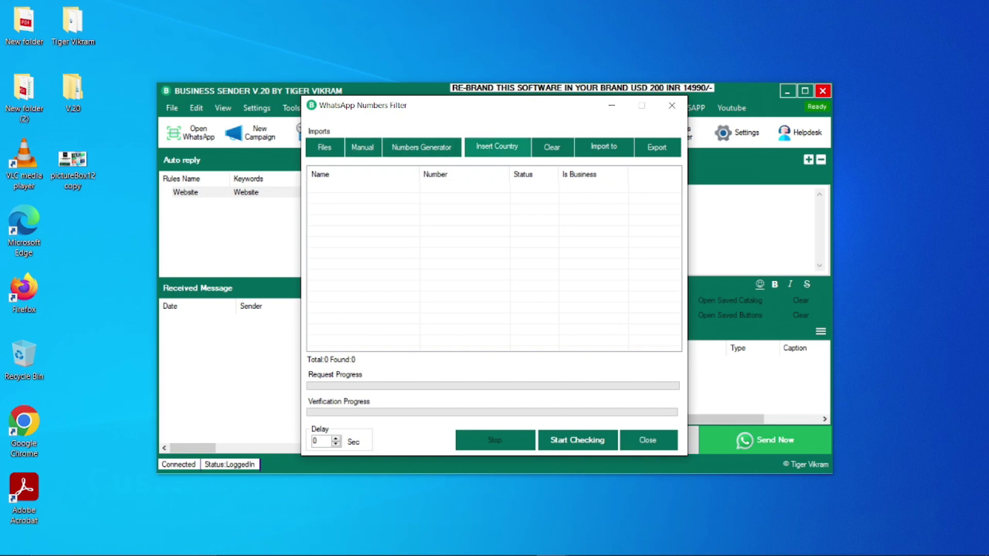
left_click(421, 147)
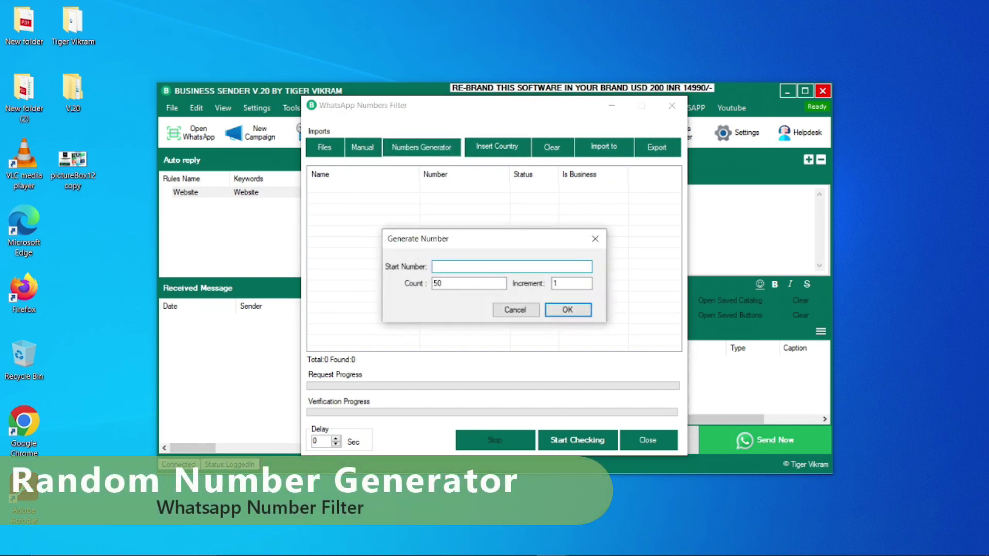
type("9876543")
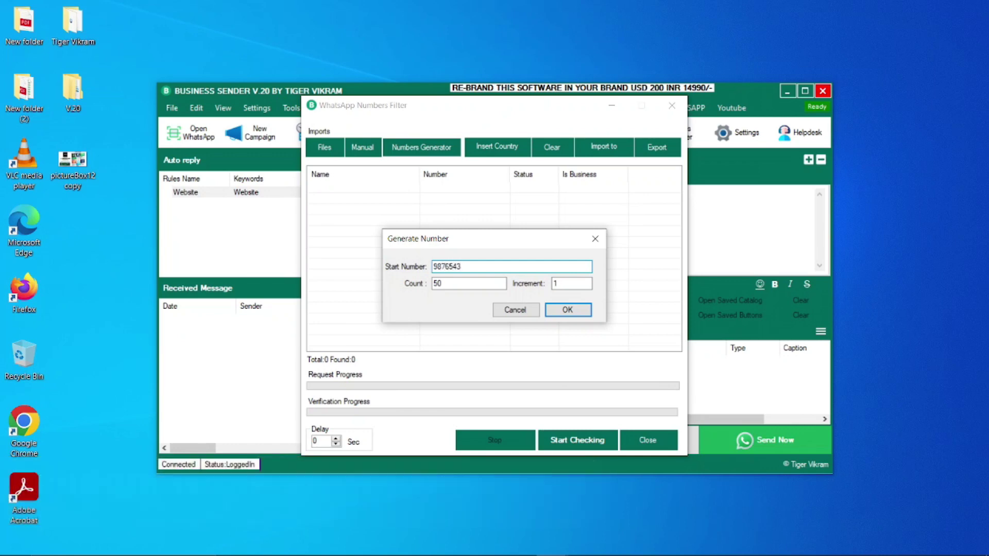
type("120")
key("BackSpace")
type("2")
left_click(562, 284)
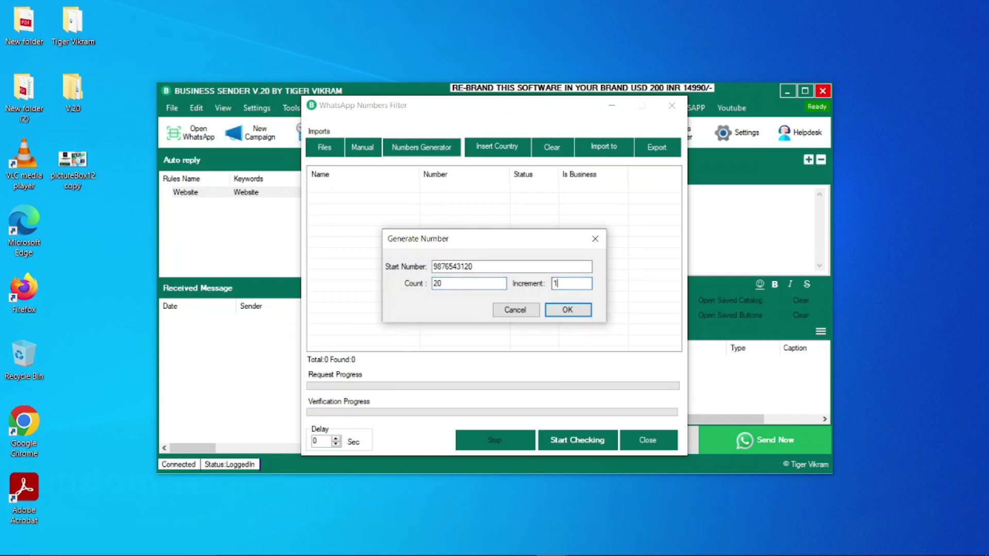
type("30")
left_click(568, 310)
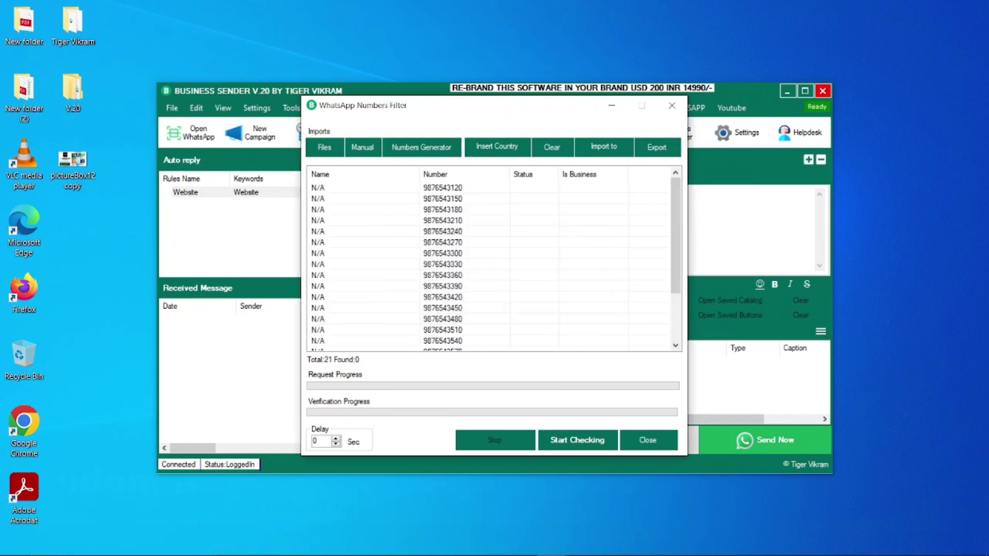
Insert country code 91 in front of all generated numbers and look through the list.
left_click(497, 147)
type("91")
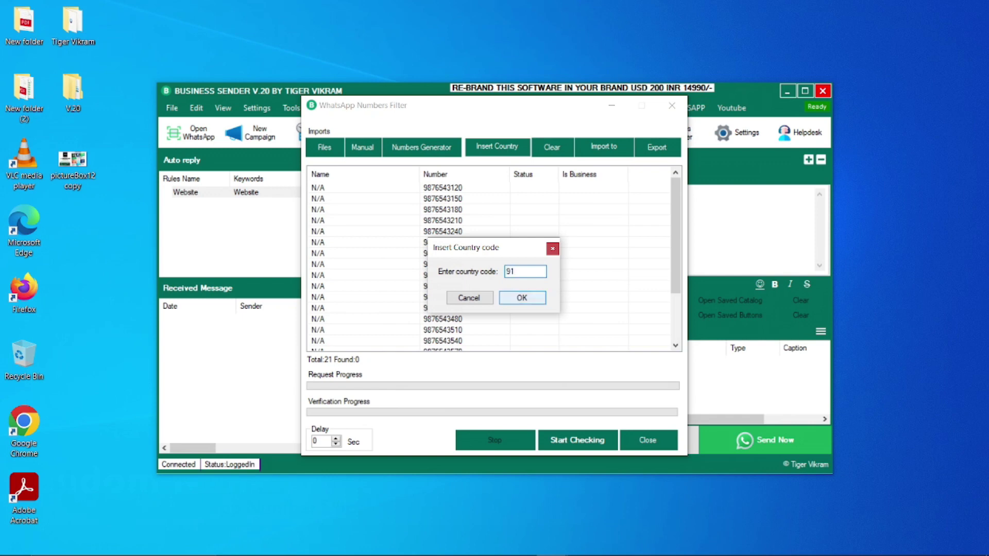
key("Return")
left_click_drag(675, 235, 675, 282)
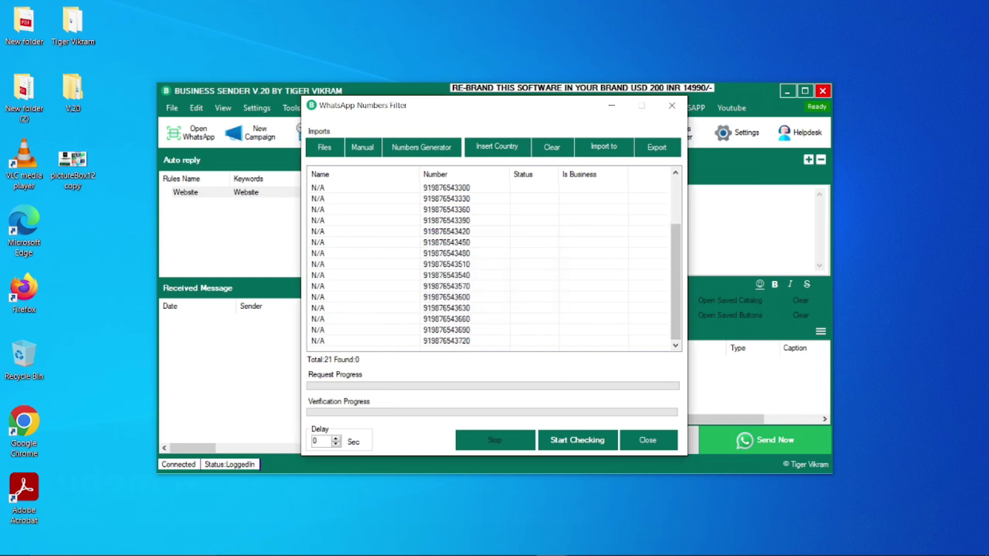
Set the checking delay to 1 second and check which generated numbers are on WhatsApp.
left_click(315, 441)
type("1")
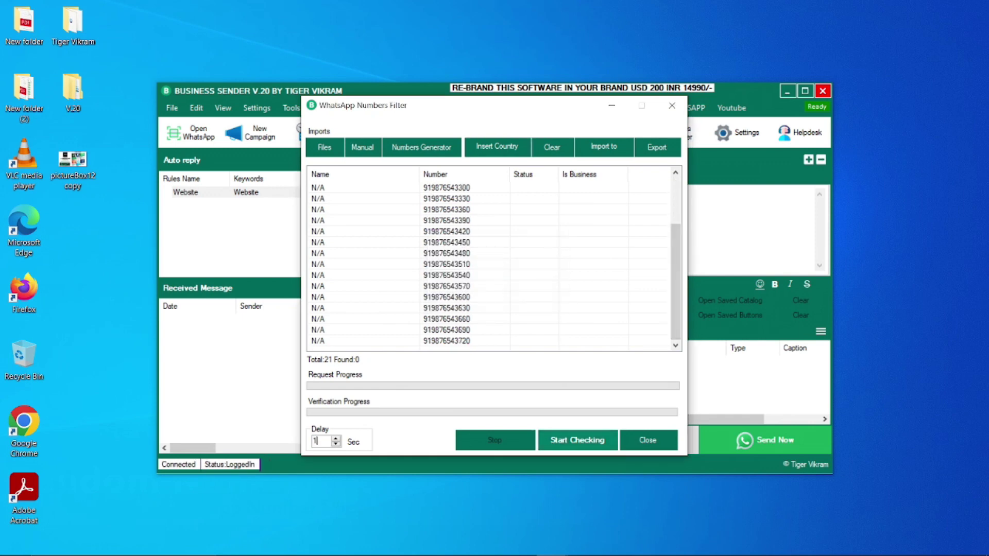
key("Return")
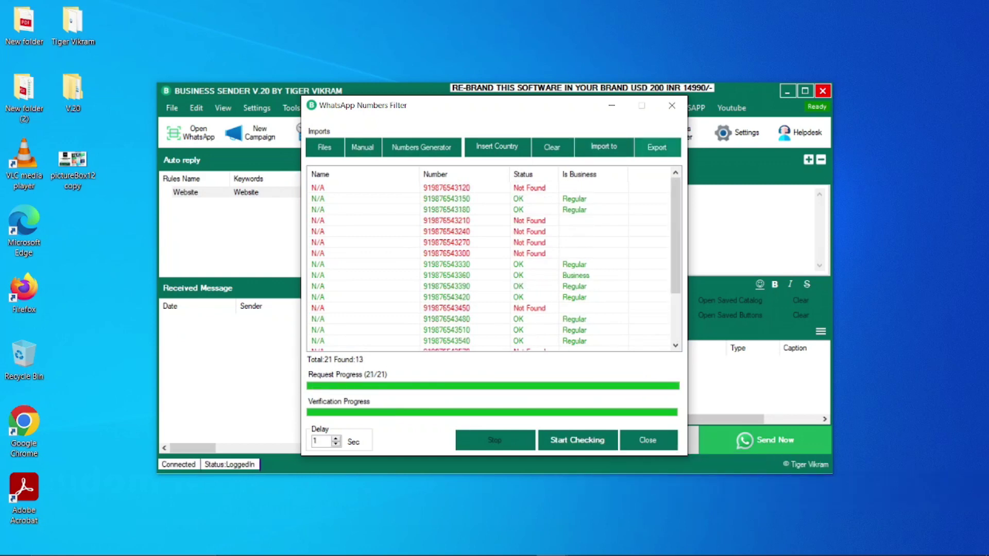
Export the filtered numbers to the desktop as a text file named WhatsApp_Numbers and review the file in Notepad.
left_click(657, 147)
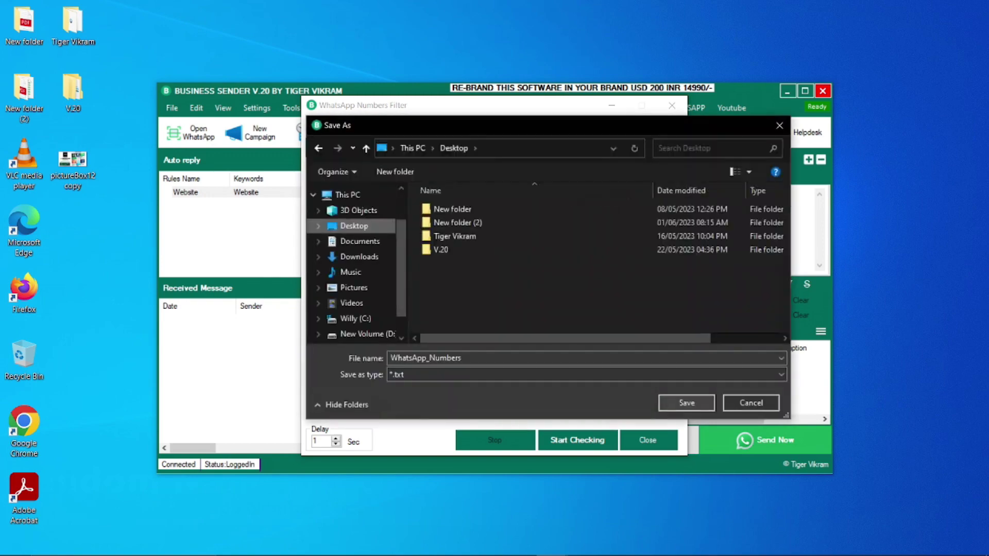
key("Return")
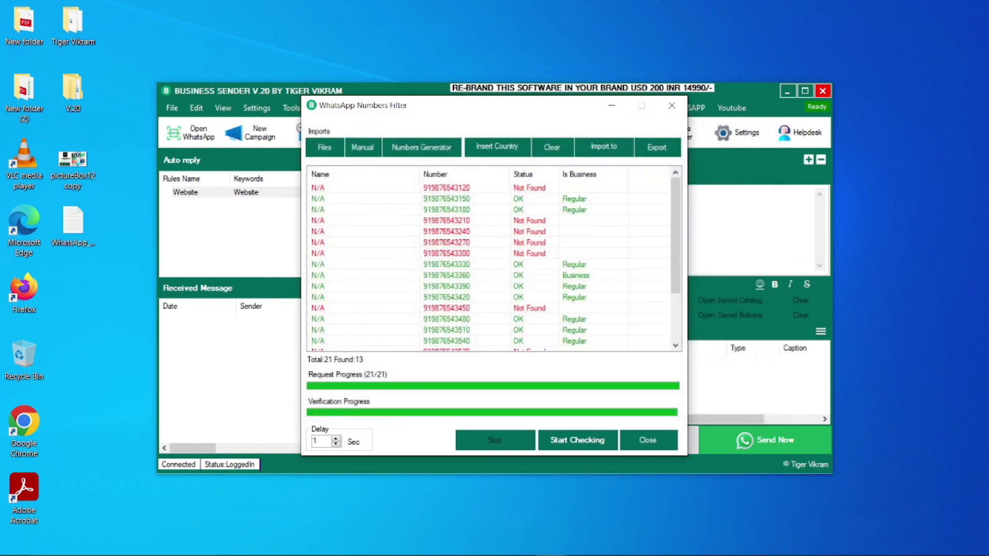
double_click(72, 225)
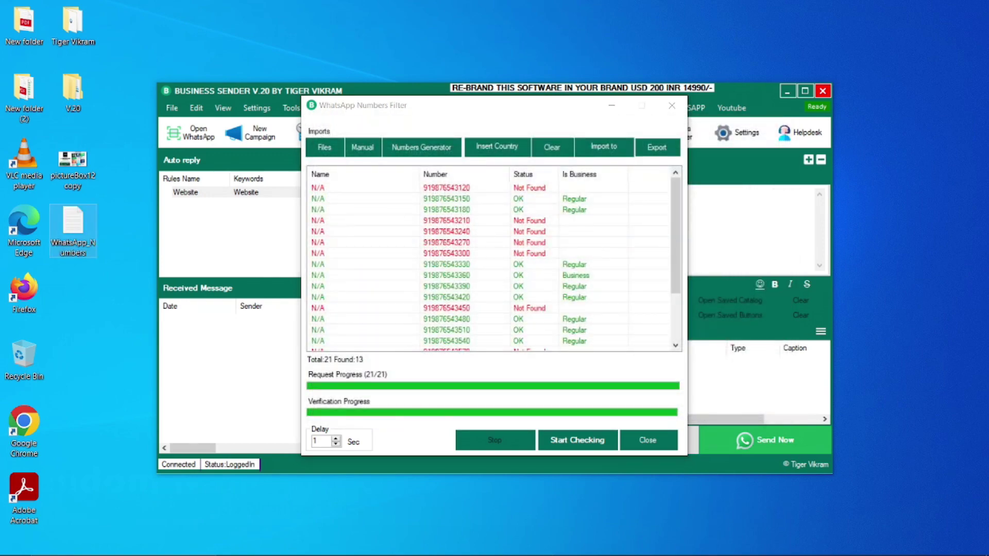
key("ctrl+a")
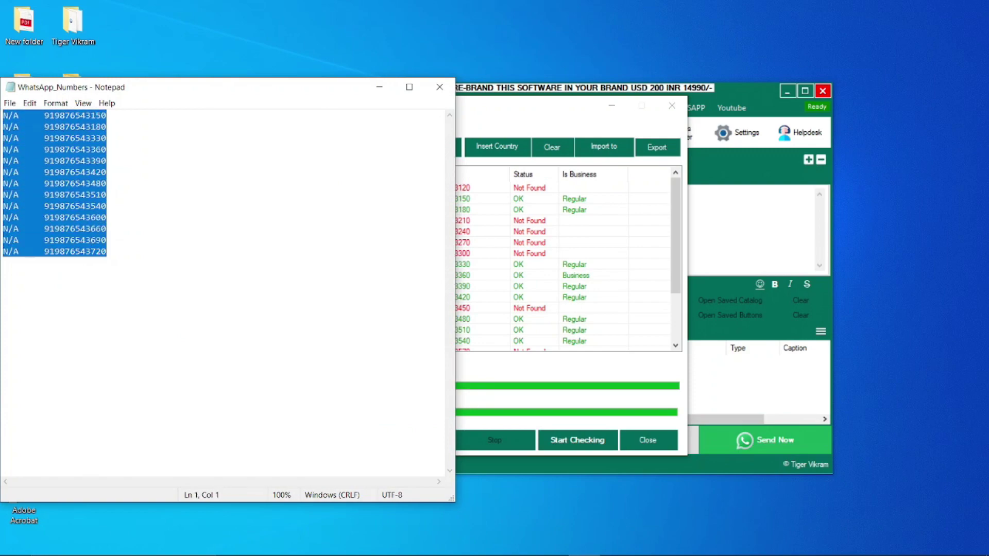
left_click(439, 87)
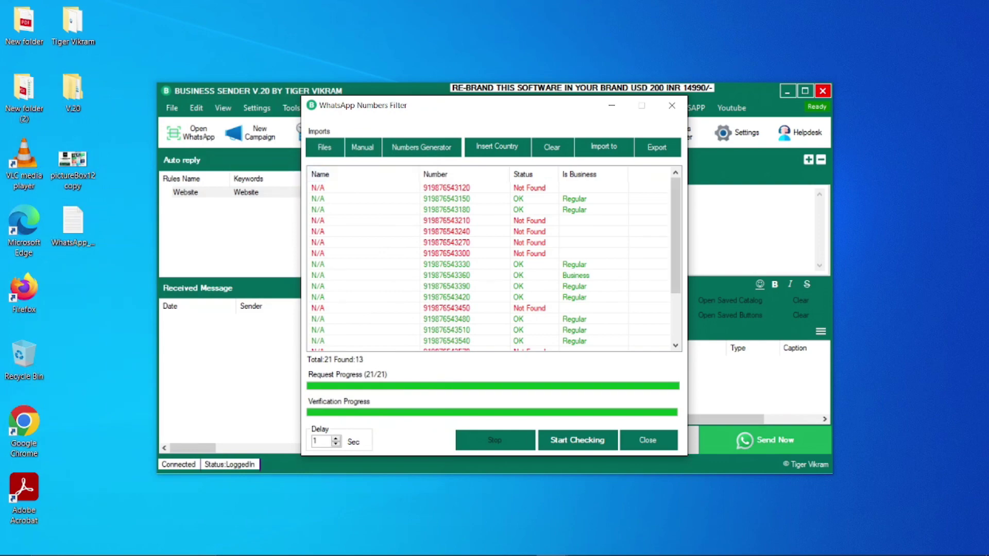
Close the number filter and clear the whole imported WhatsApp number list.
left_click(648, 440)
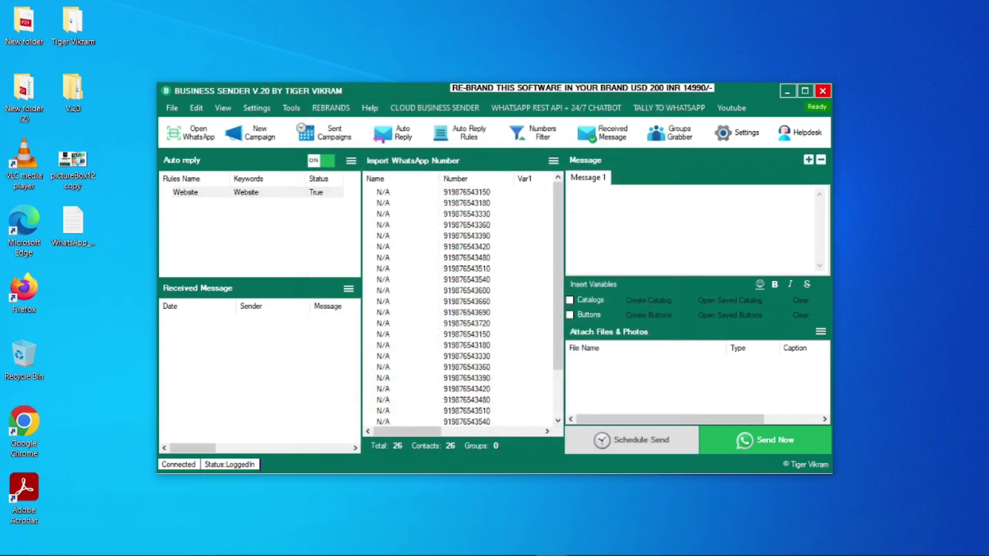
mouse_move(557, 242)
left_mouse_down()
mouse_move(557, 288)
mouse_move(557, 242)
left_mouse_up()
right_click(471, 225)
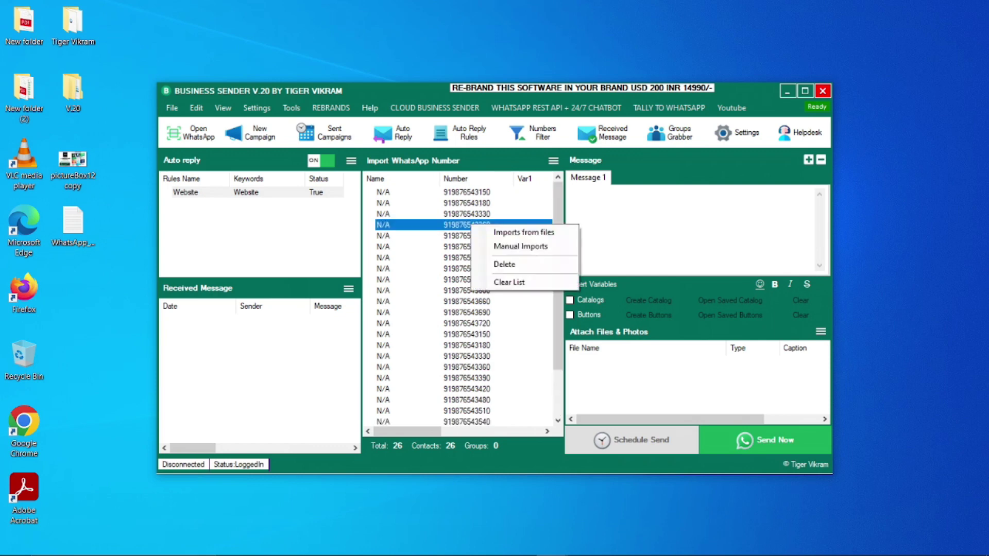
left_click(509, 282)
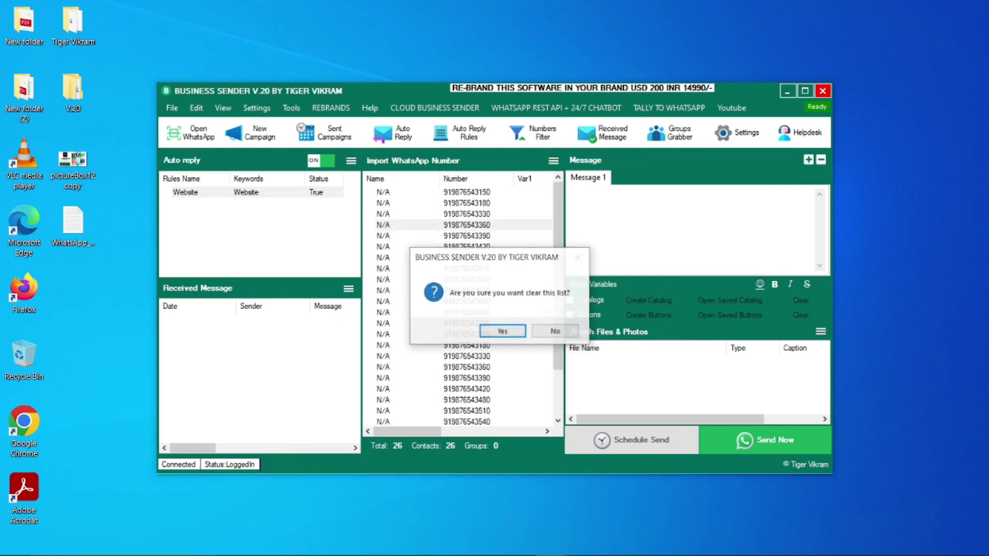
left_click(503, 331)
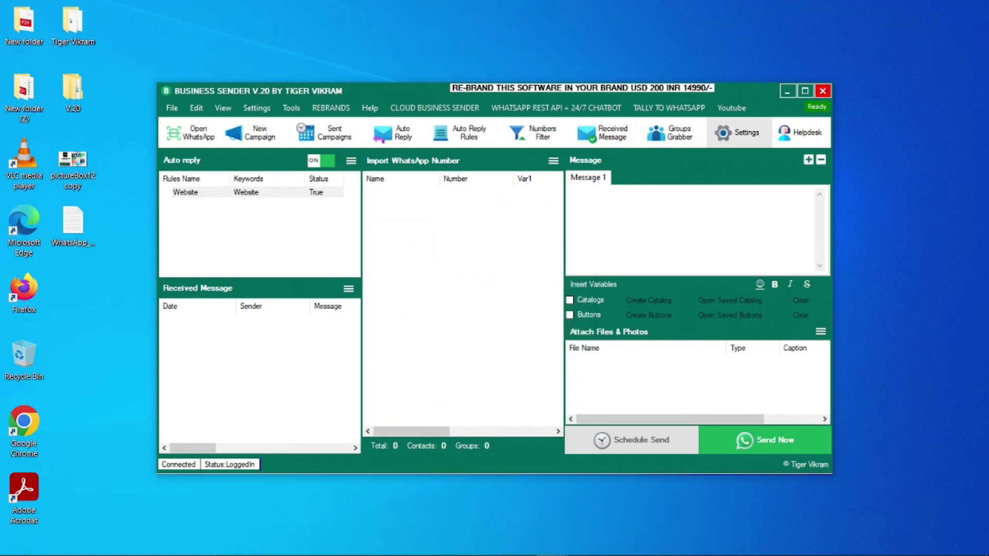
Fetch the contacts of the first listed reseller group with the Groups Grabber and look through them.
left_click(669, 132)
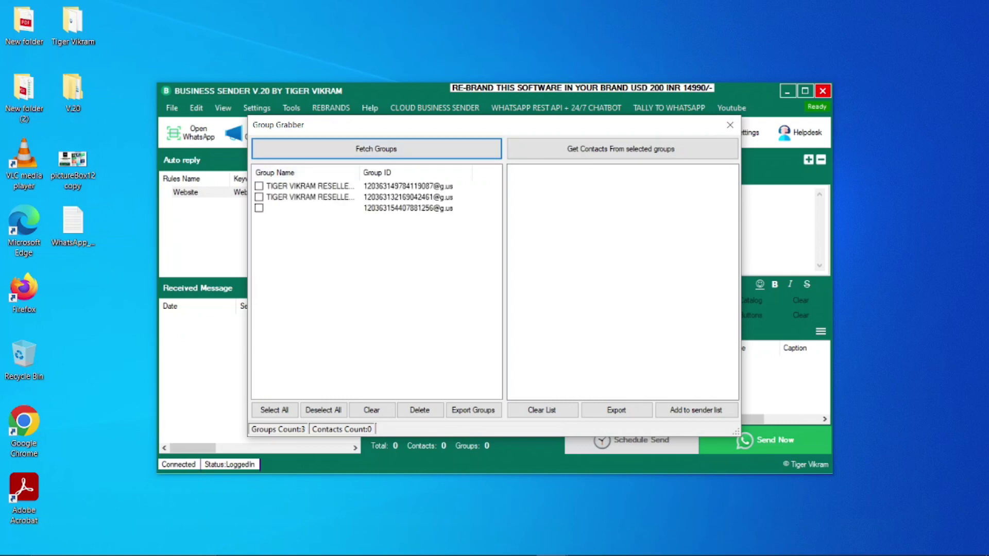
left_click(259, 186)
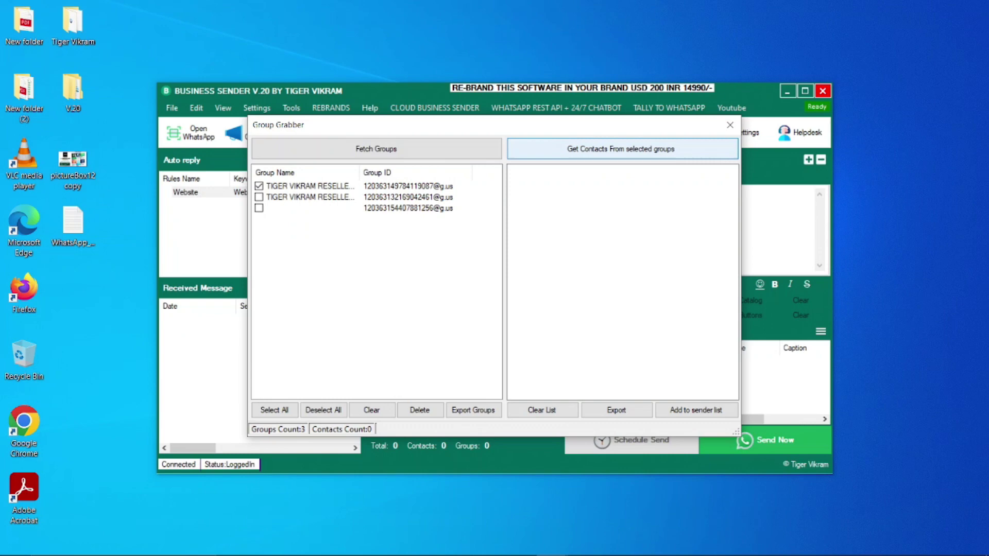
left_click(622, 149)
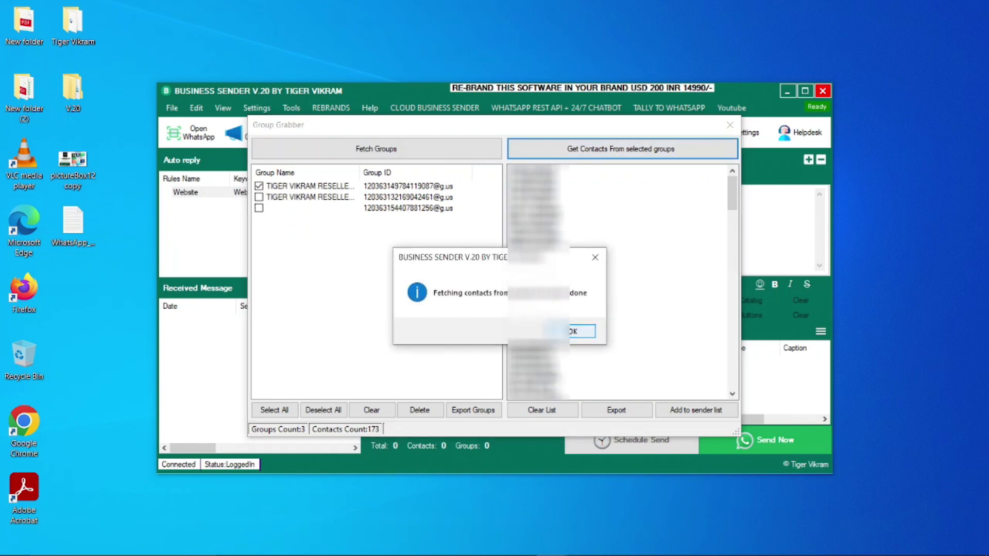
left_click(581, 331)
scroll(618, 280, "down", 20)
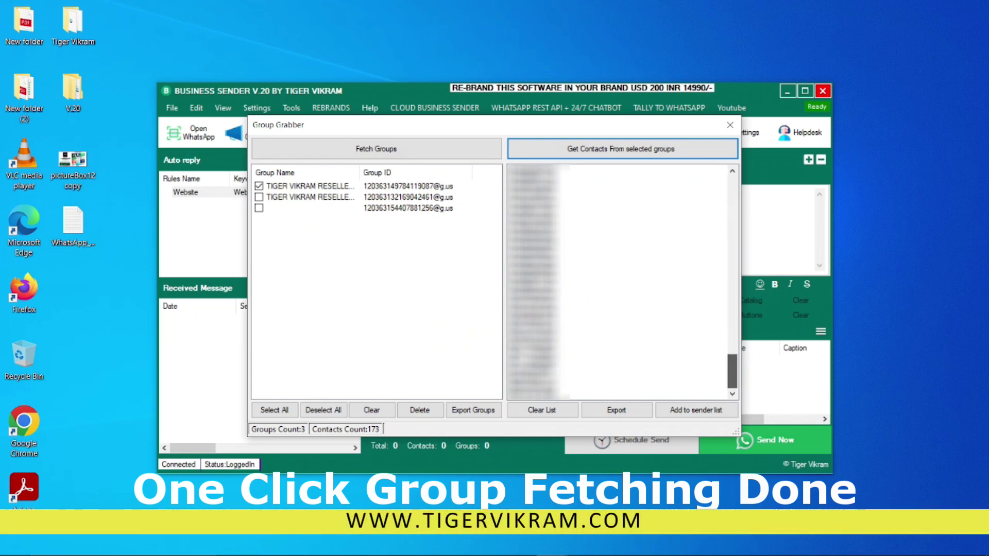
Look through the grabbed group contacts, add them to the sender list and close the Group Grabber.
scroll(618, 281, "up", 20)
scroll(618, 281, "down", 20)
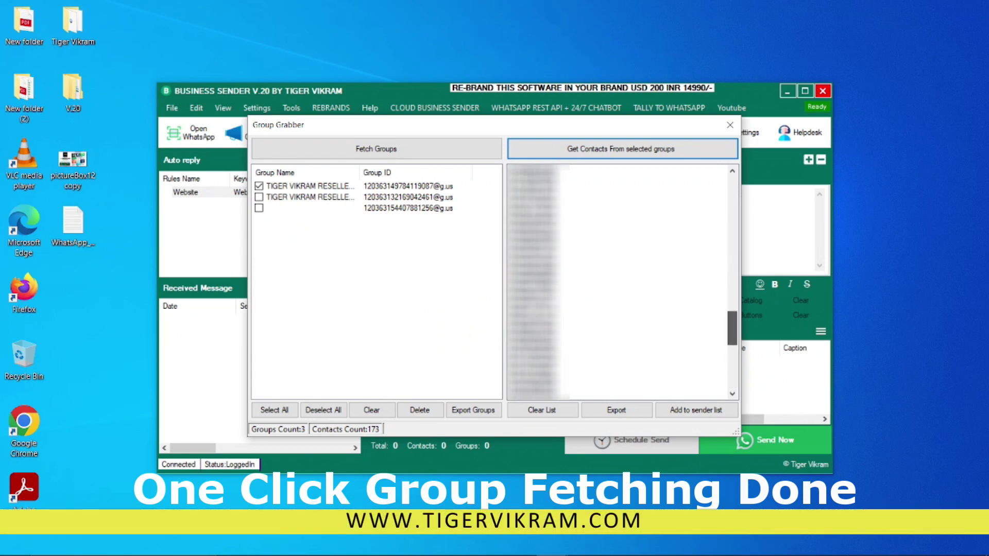
scroll(618, 280, "up", 20)
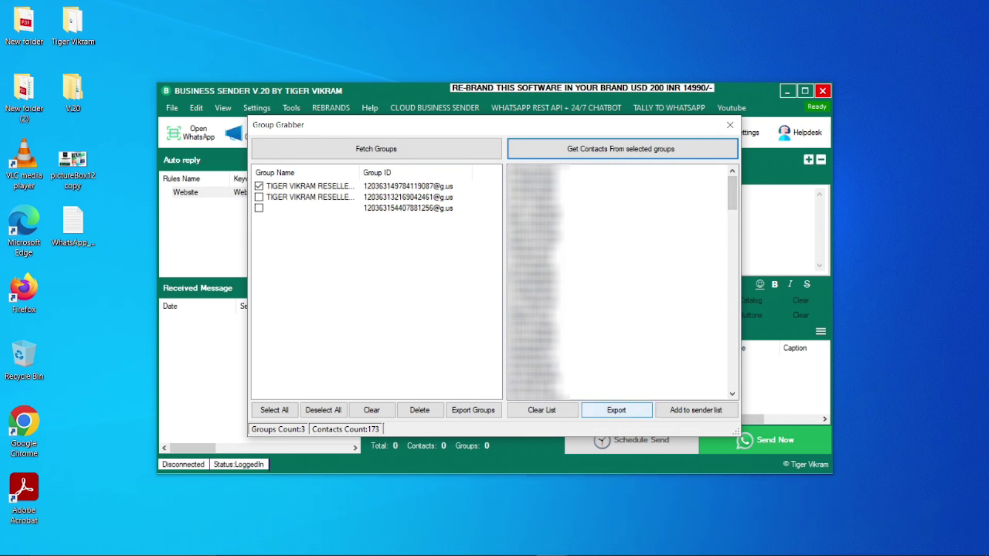
left_click(696, 410)
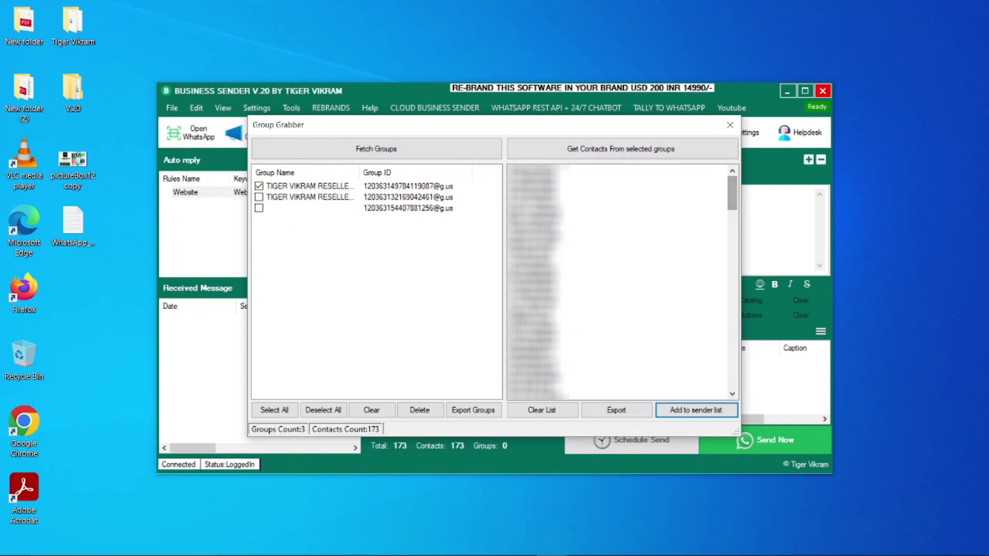
left_click(730, 124)
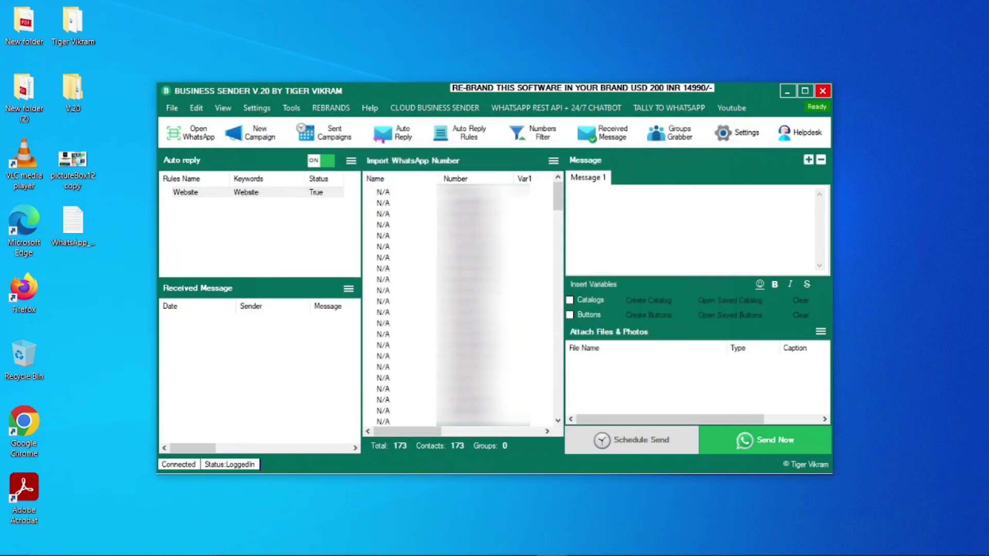
Clear all the grabbed group contacts from the WhatsApp number list.
left_click(483, 236)
right_click(530, 236)
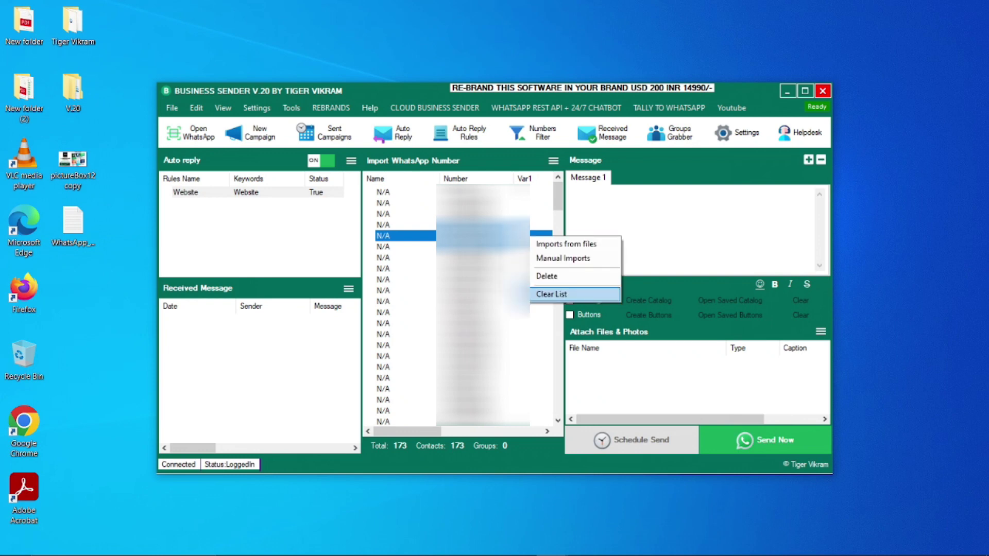
left_click(551, 294)
left_click(506, 332)
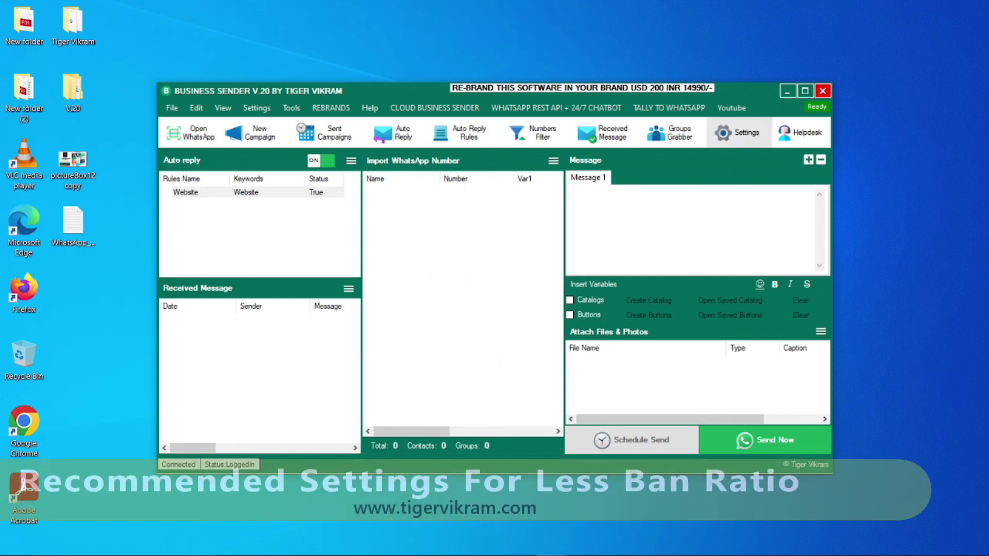
Set the connection speed to Slow in the sending settings.
left_click(737, 133)
left_click(476, 243)
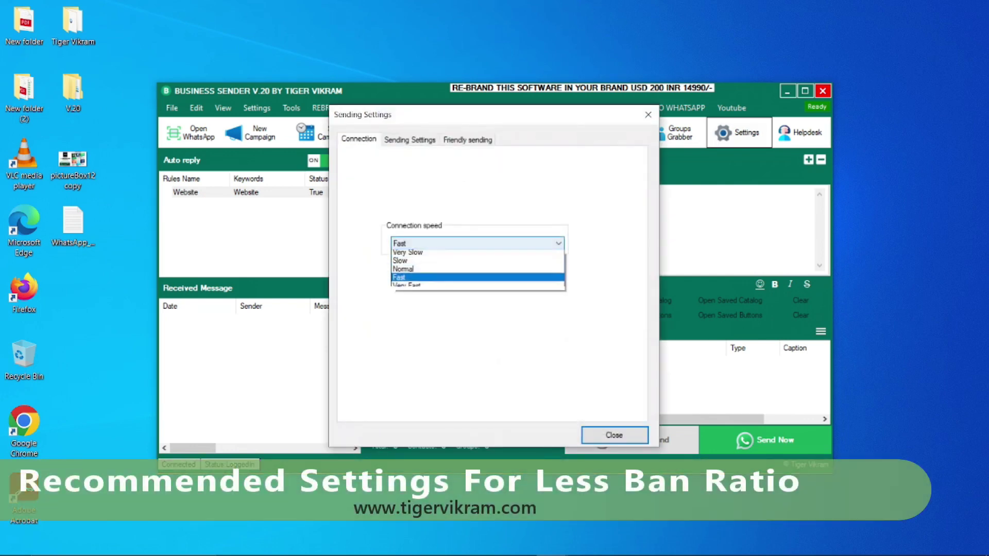
left_click(433, 263)
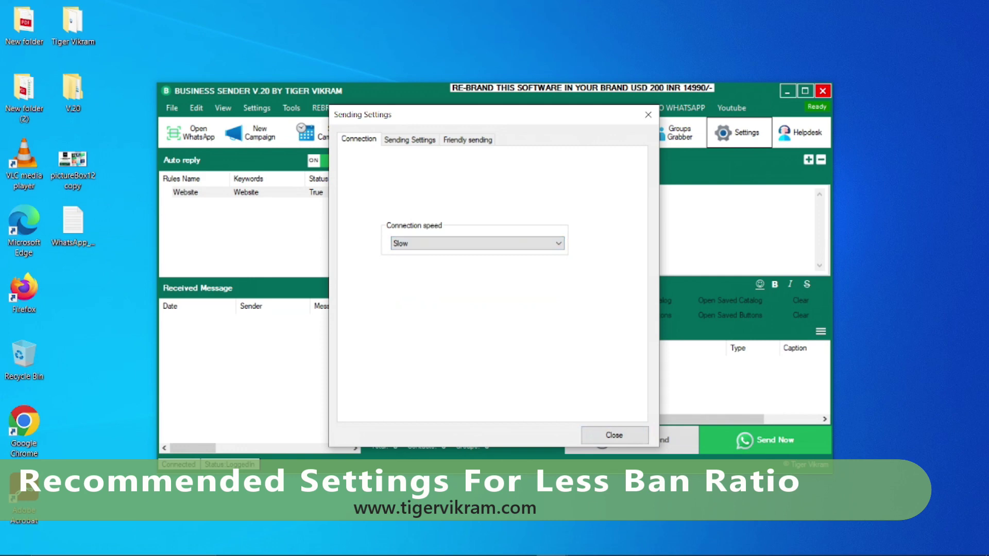
Set the delay between messages to 10 to 15 seconds, activate sleep between sending and close the settings.
left_click(409, 140)
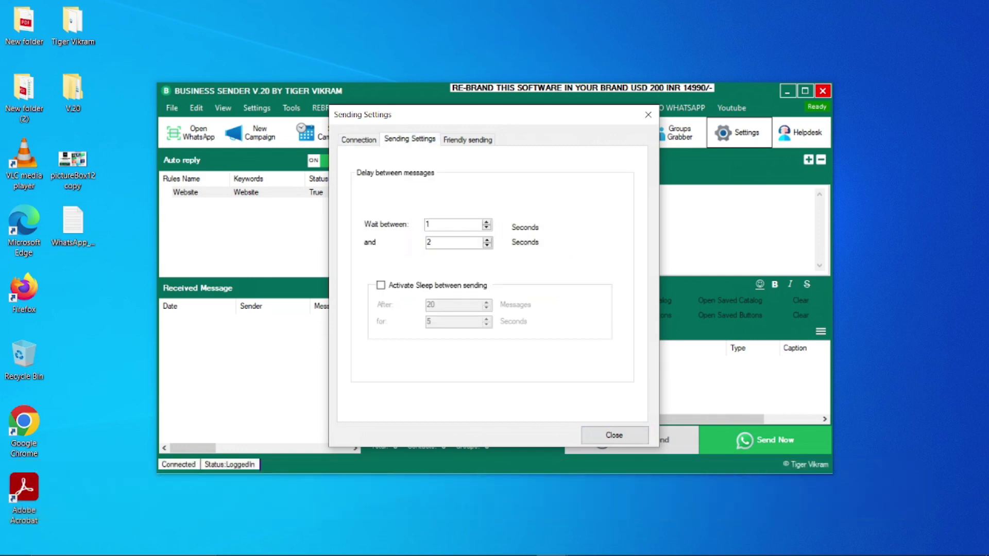
key("BackSpace")
type("1")
type("0")
key("BackSpace")
type("15")
left_click(381, 285)
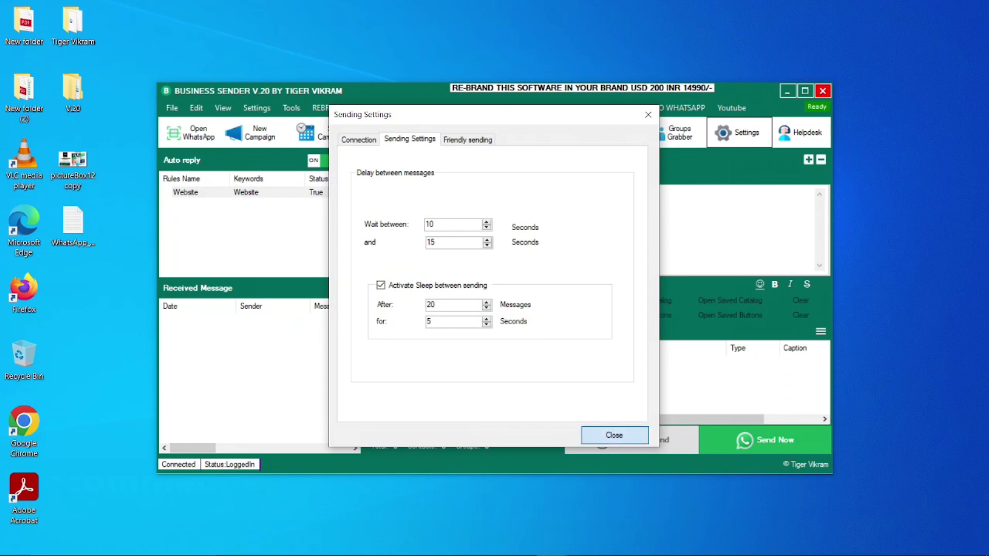
left_click(613, 435)
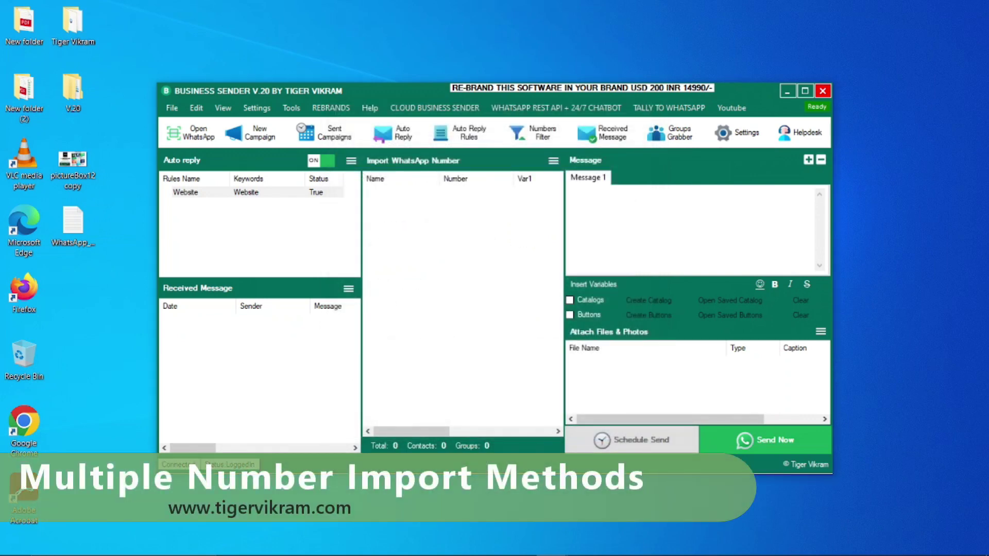
Import the numbers from the account's WhatsApp contacts into the number list.
left_click(553, 160)
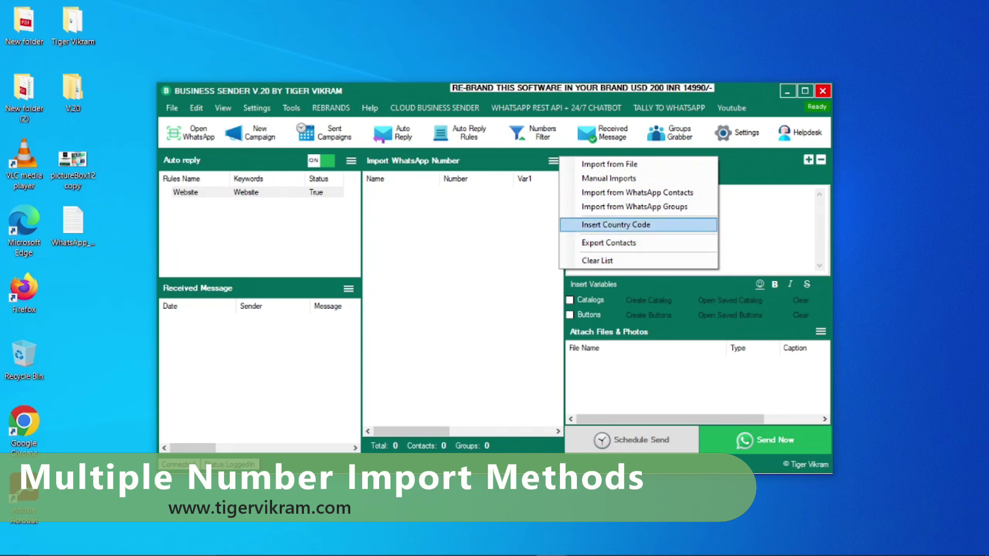
left_click(637, 192)
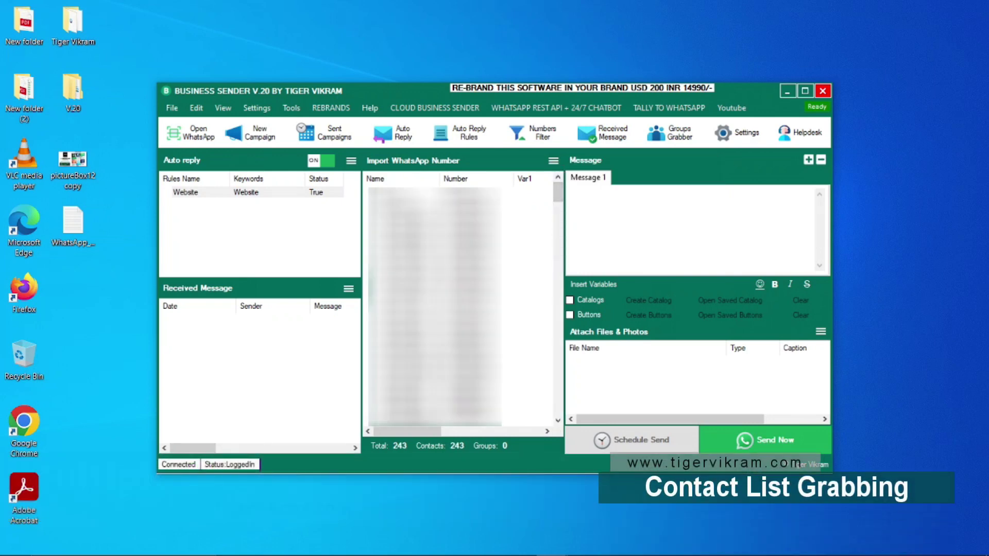
mouse_move(558, 193)
left_mouse_down()
mouse_move(558, 391)
mouse_move(558, 193)
left_mouse_up()
Clear the imported WhatsApp contacts from the number list.
right_click(512, 215)
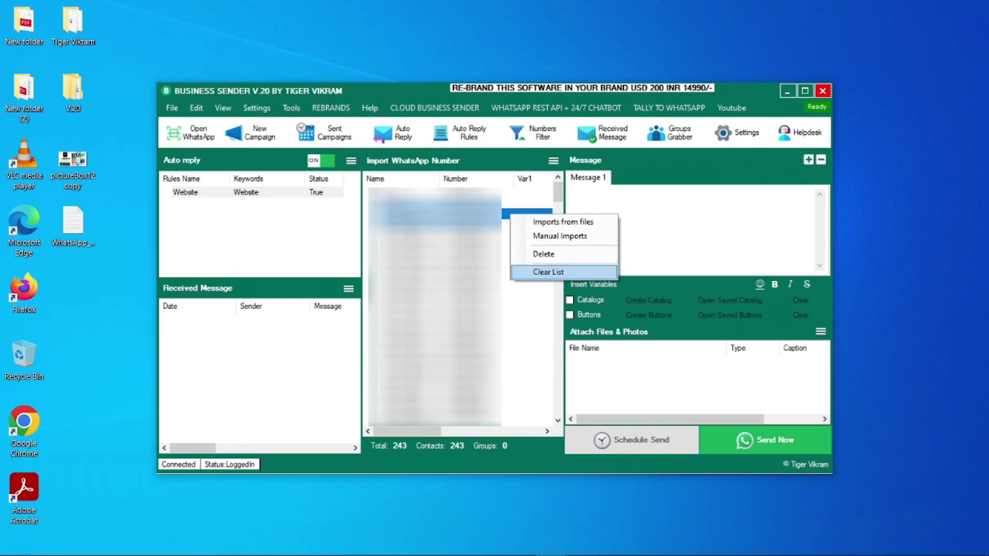
left_click(548, 272)
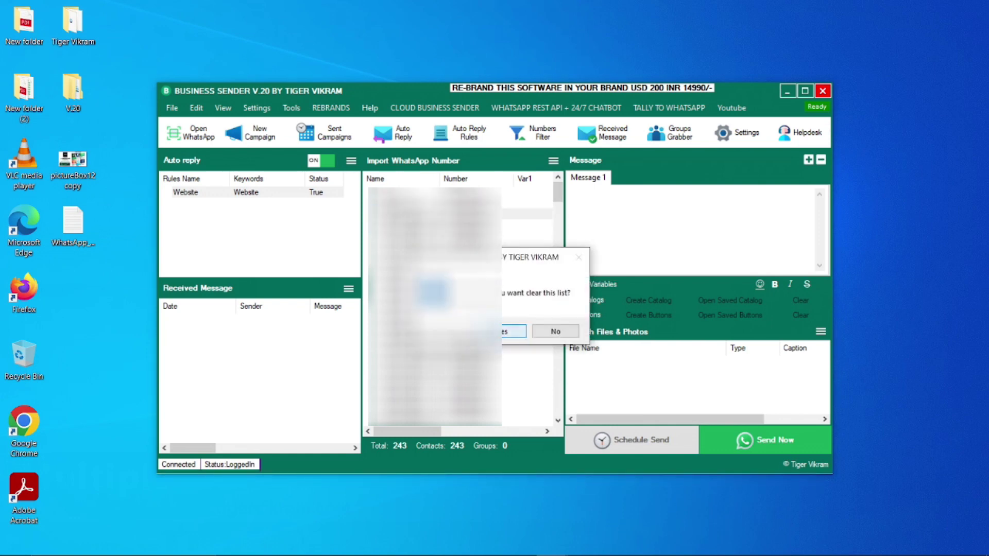
key("Return")
Import the numbers from the text file WhatsApp_Numbers on the desktop into the number list.
left_click(553, 160)
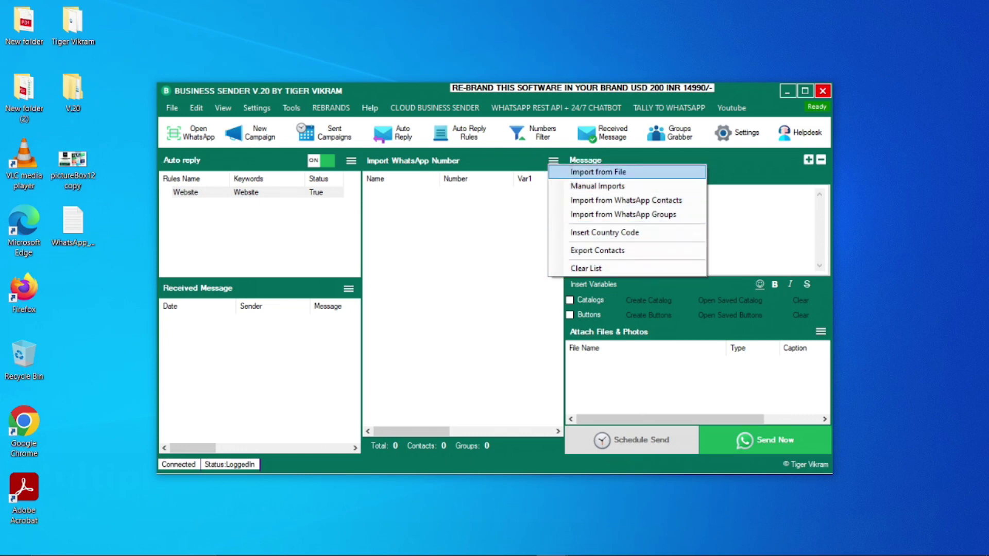
left_click(597, 171)
left_click(518, 137)
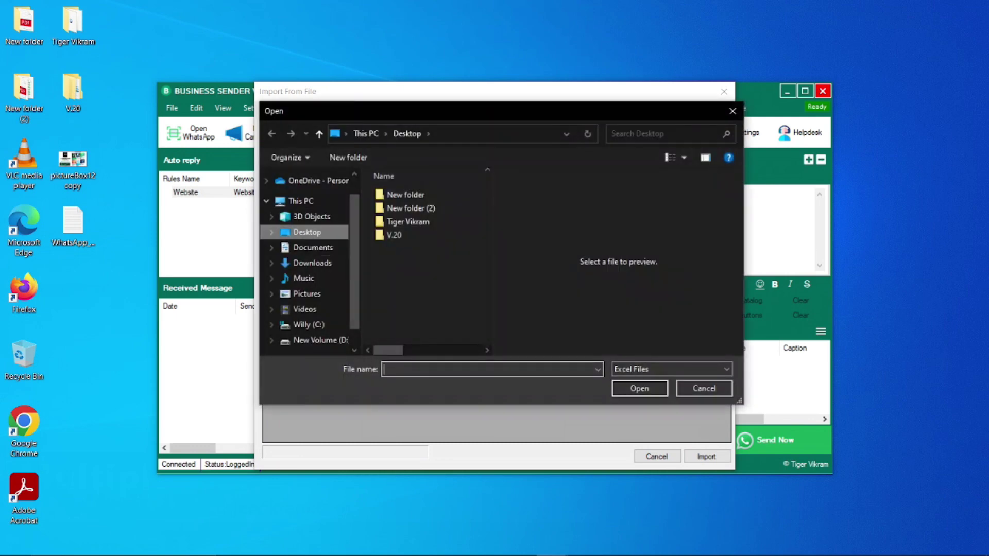
left_click(670, 368)
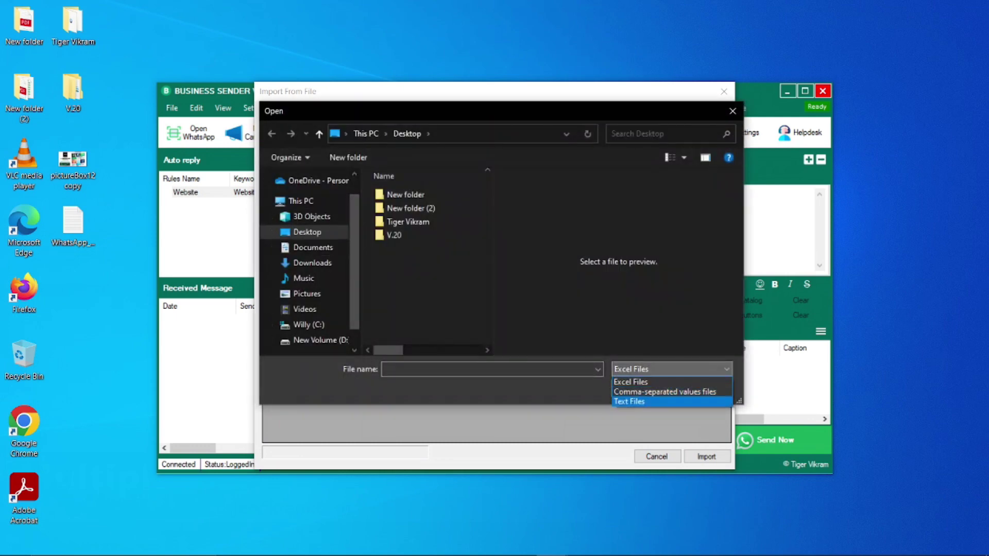
left_click(628, 401)
left_click(421, 249)
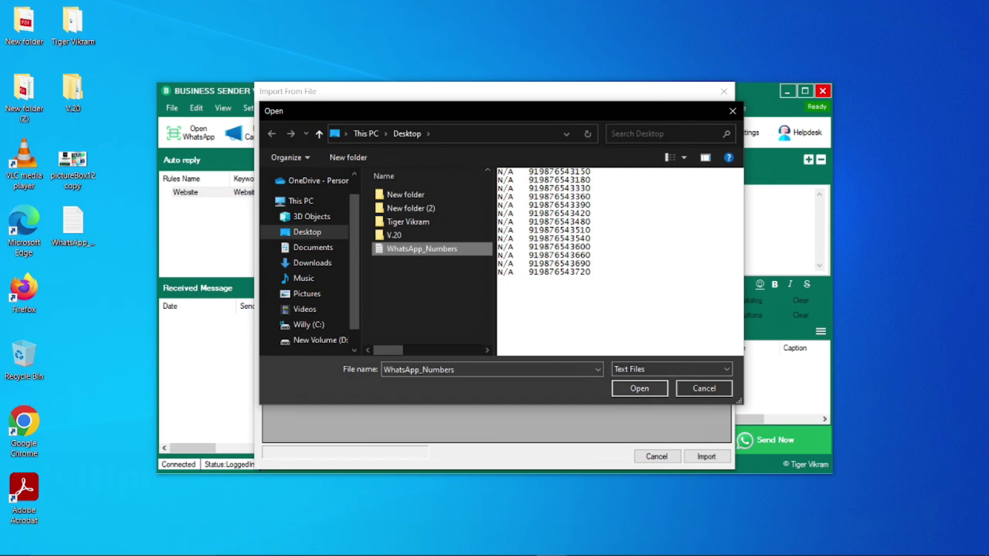
left_click(639, 388)
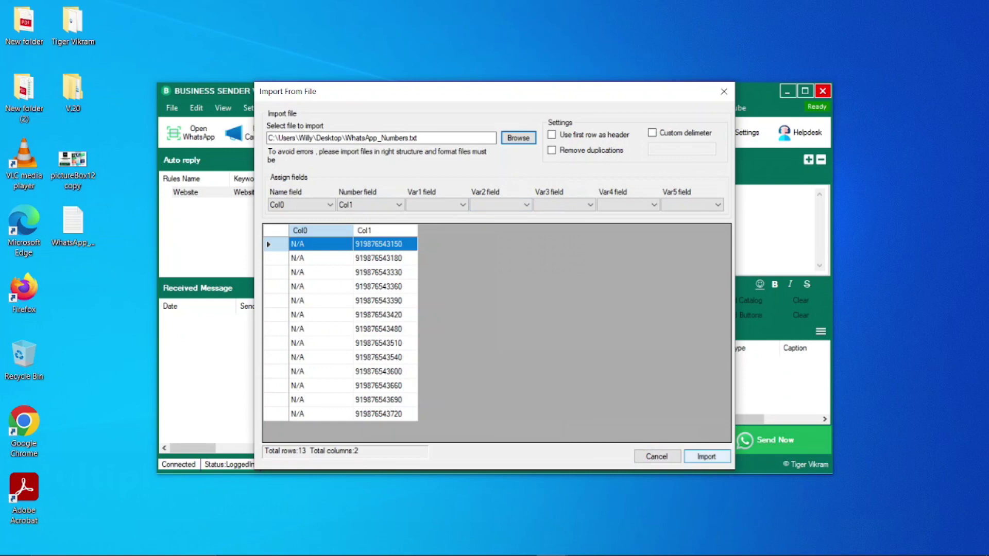
left_click(706, 456)
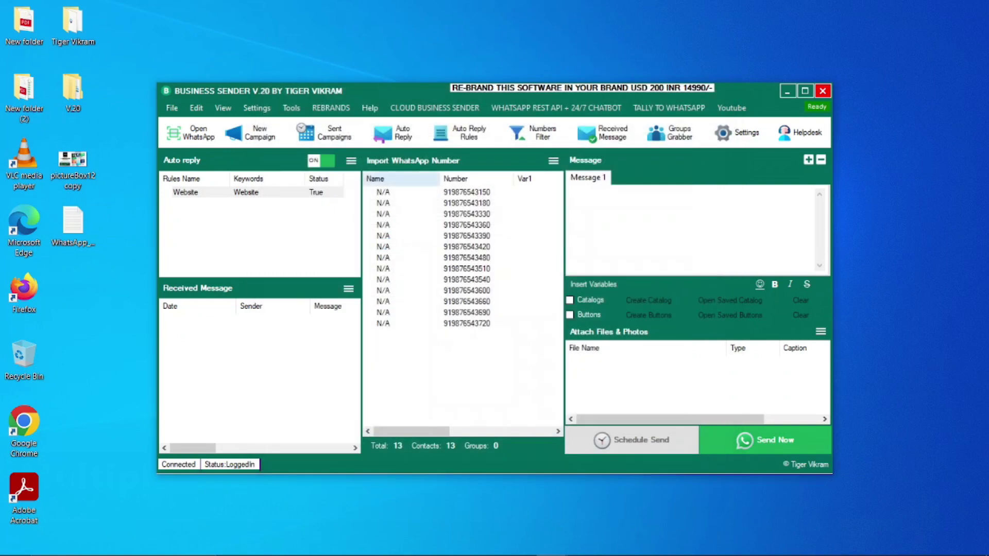
Clear the numbers imported from the text file out of the list.
right_click(526, 257)
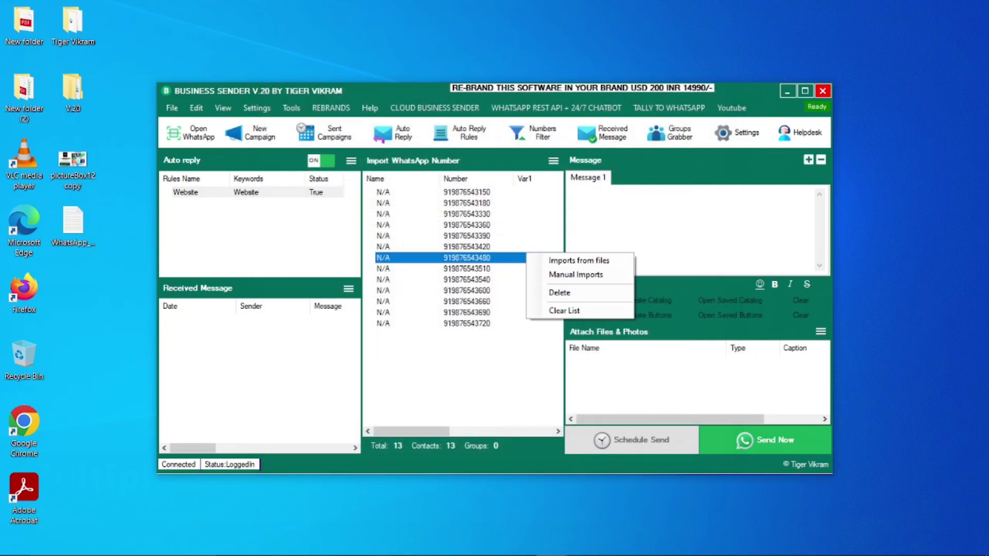
left_click(545, 311)
key("Return")
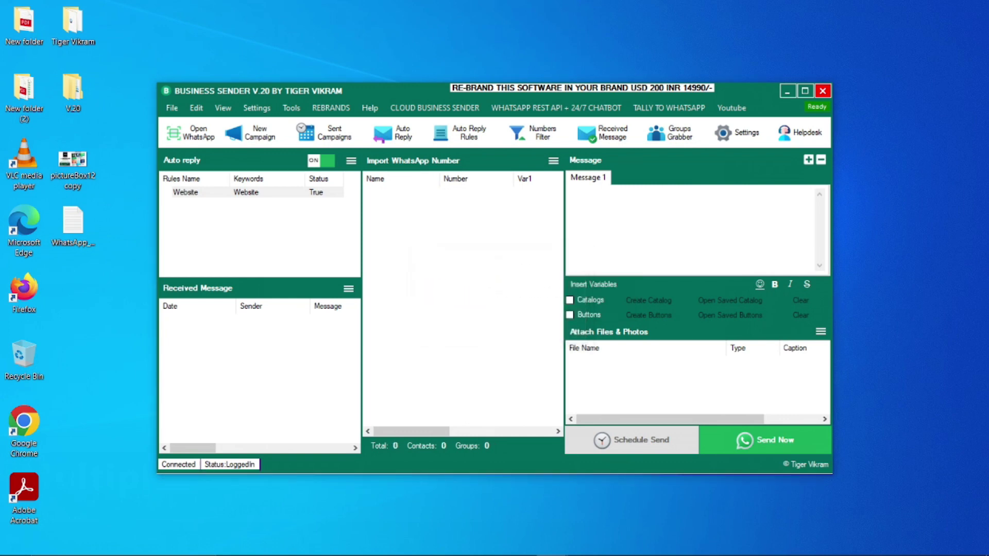
Import a single contact manually by pasting the copied phone number.
left_click(553, 160)
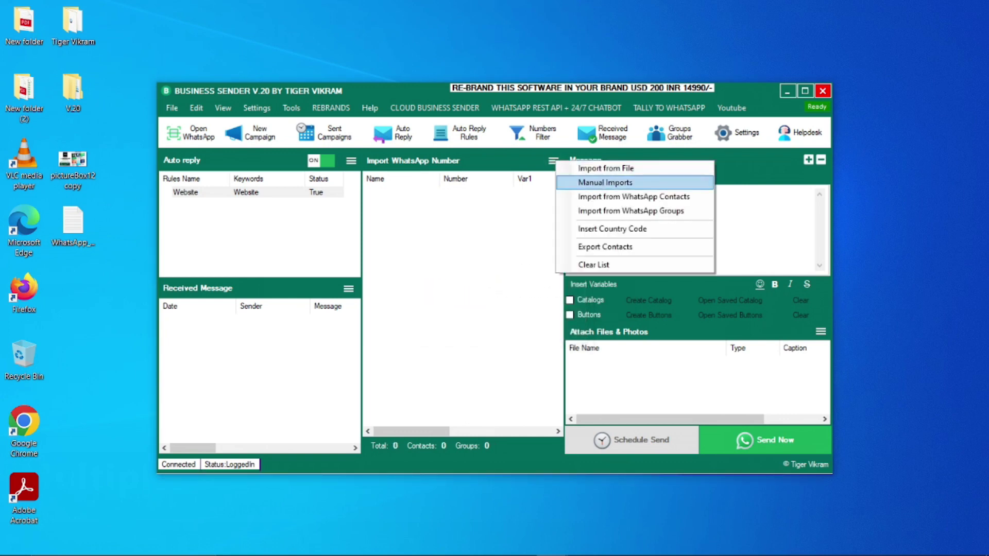
left_click(604, 183)
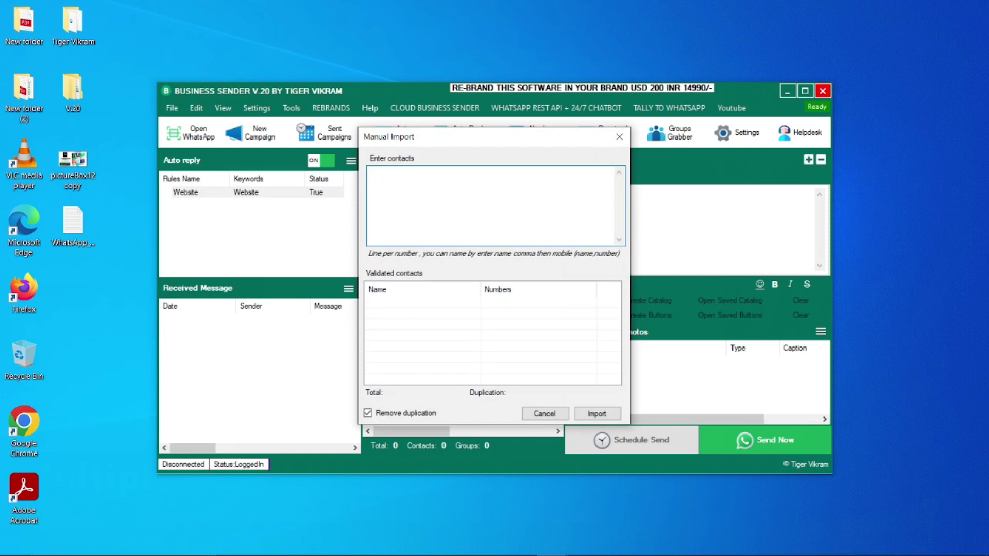
key("ctrl+v")
left_click(597, 413)
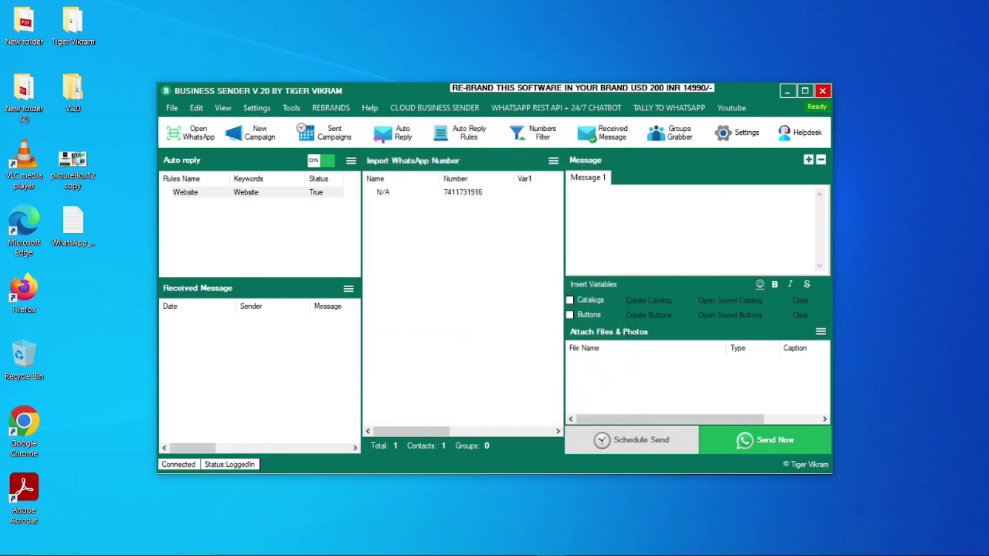
Insert the country code 91 in front of the imported number.
left_click(553, 160)
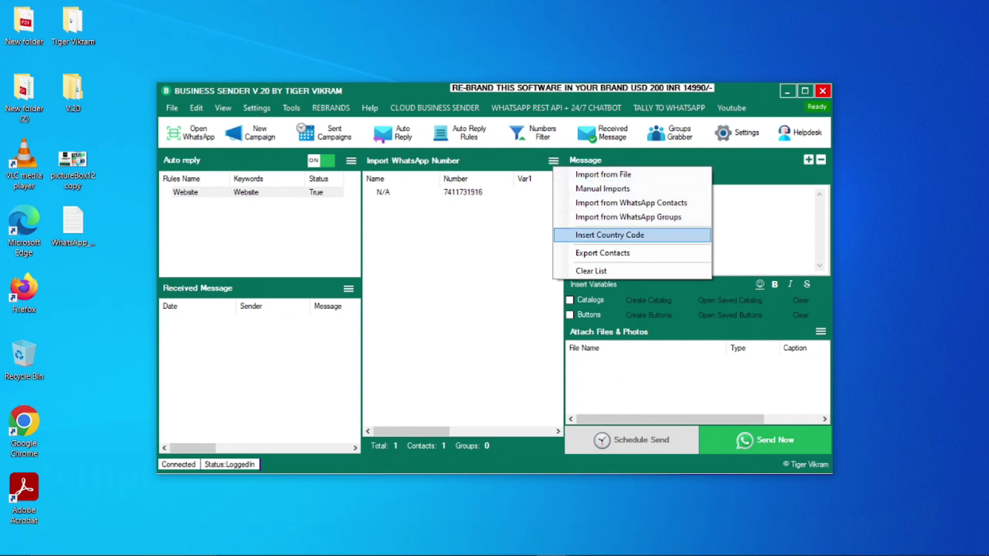
left_click(608, 235)
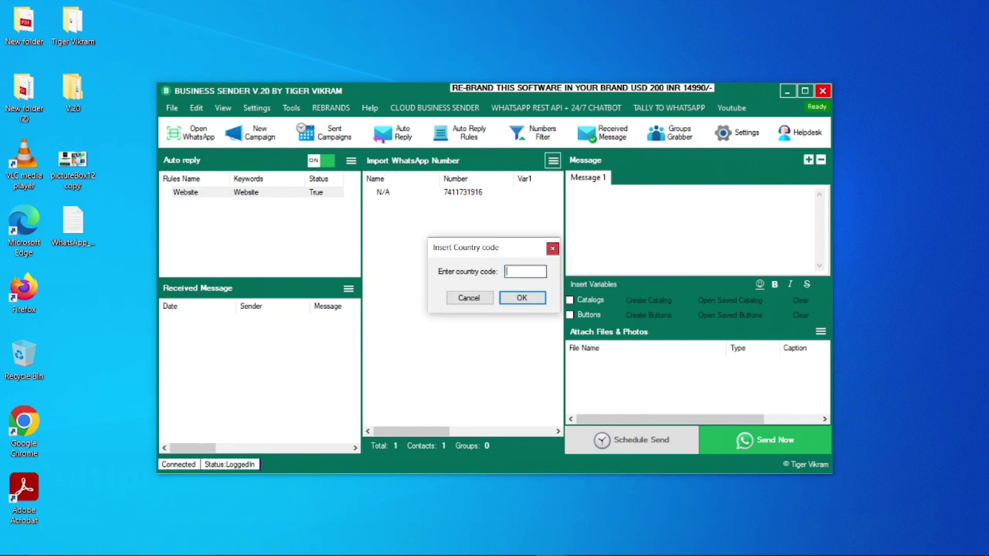
type("91")
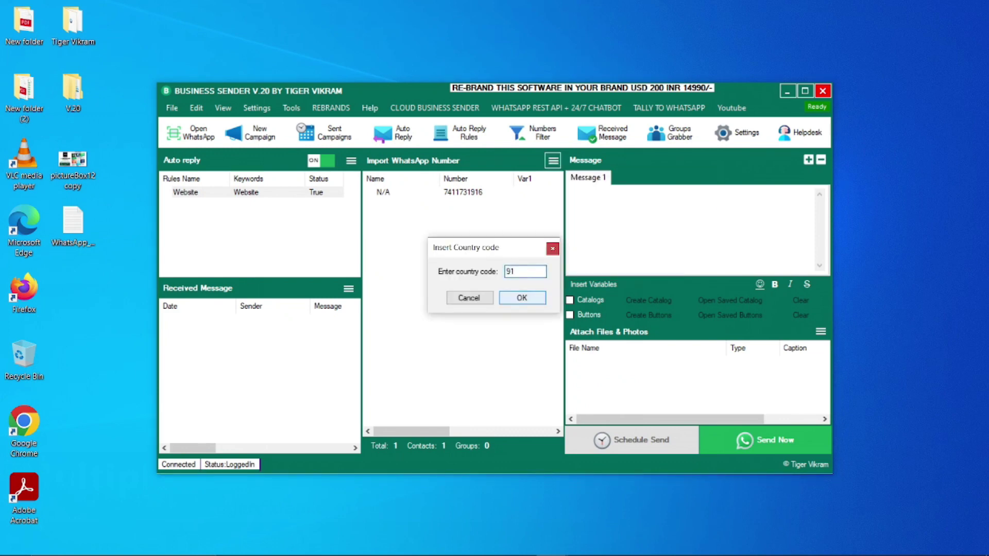
key("Return")
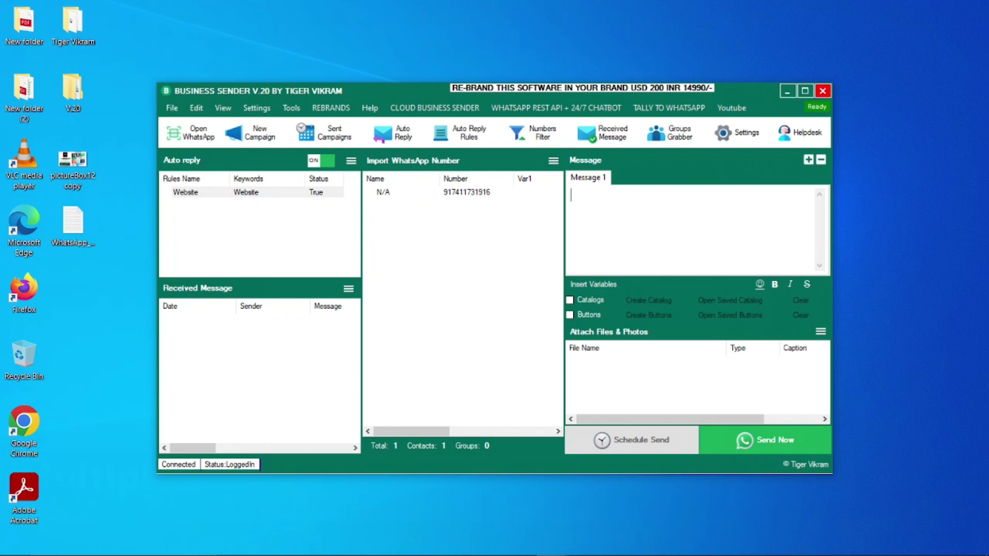
Write the message "Hi this is a test Message!" and attach the photo "pictureBox12 copy" from the desktop.
type("Hi this is a test Messag")
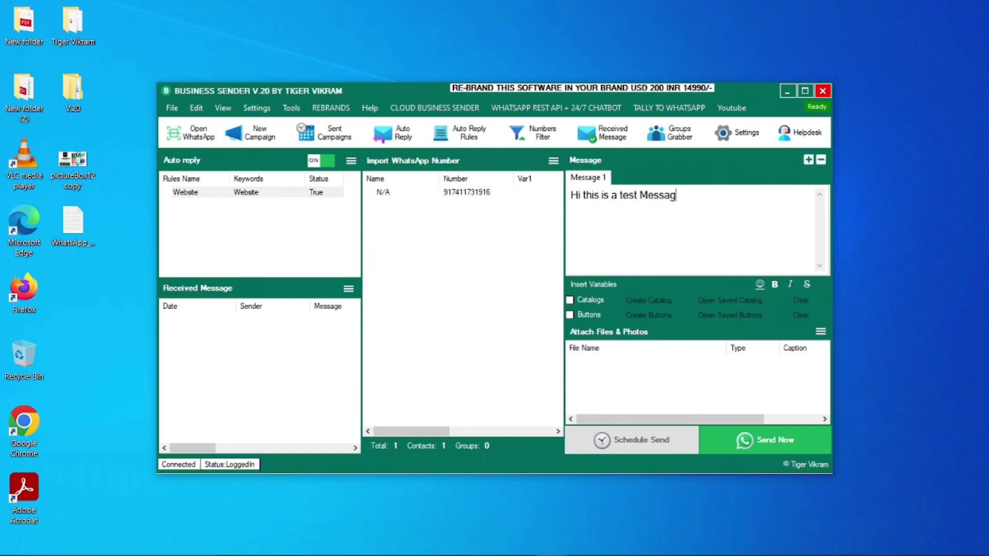
type("e!")
left_click(820, 331)
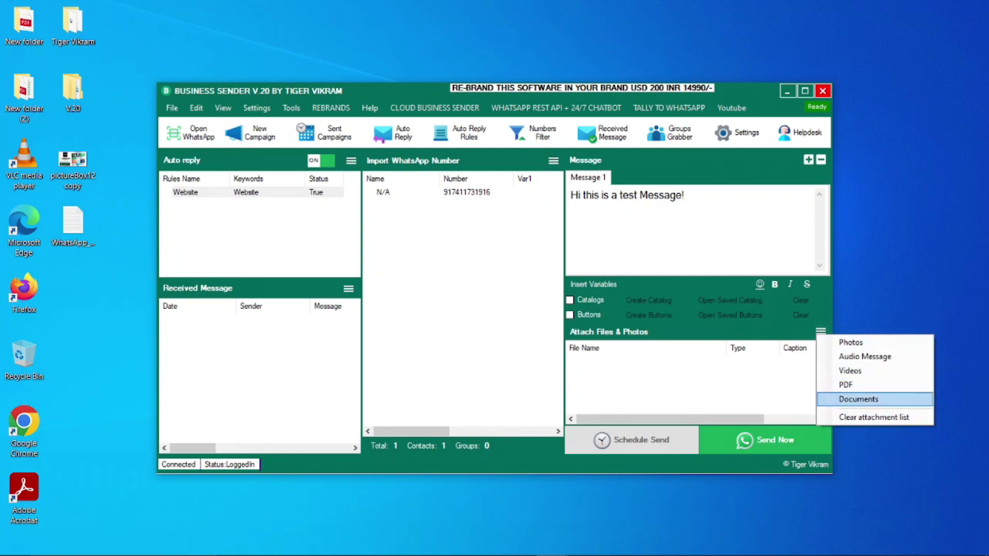
left_click(850, 342)
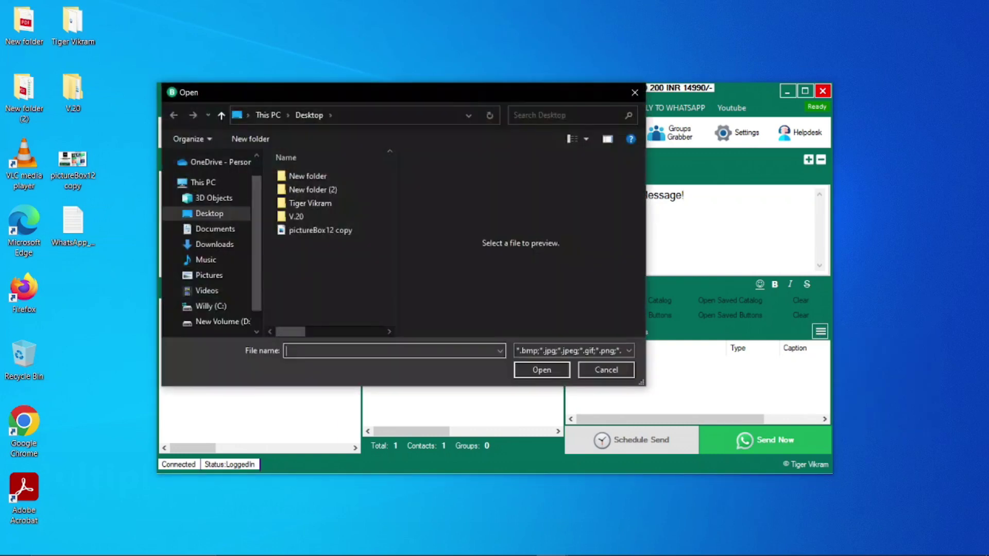
left_click(319, 231)
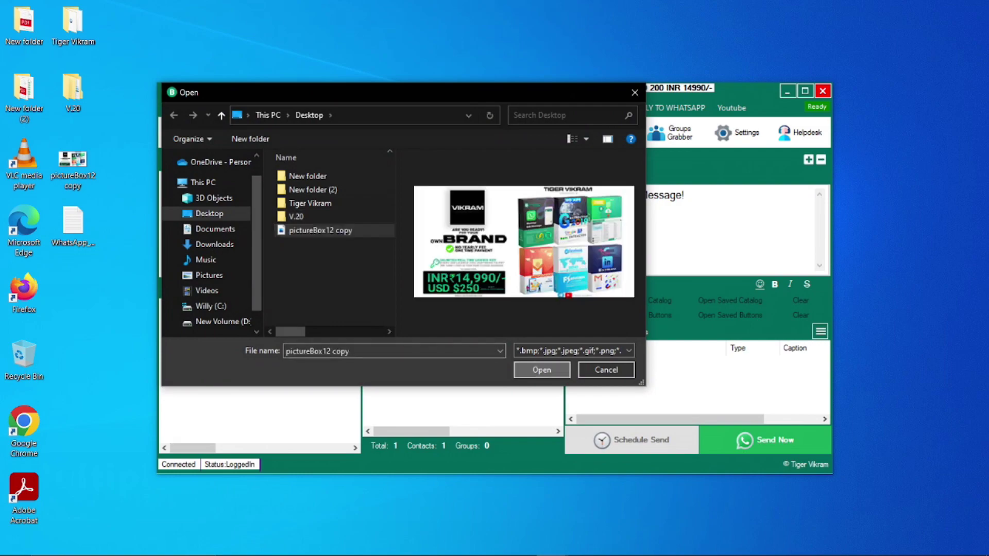
left_click(541, 370)
left_click(613, 361)
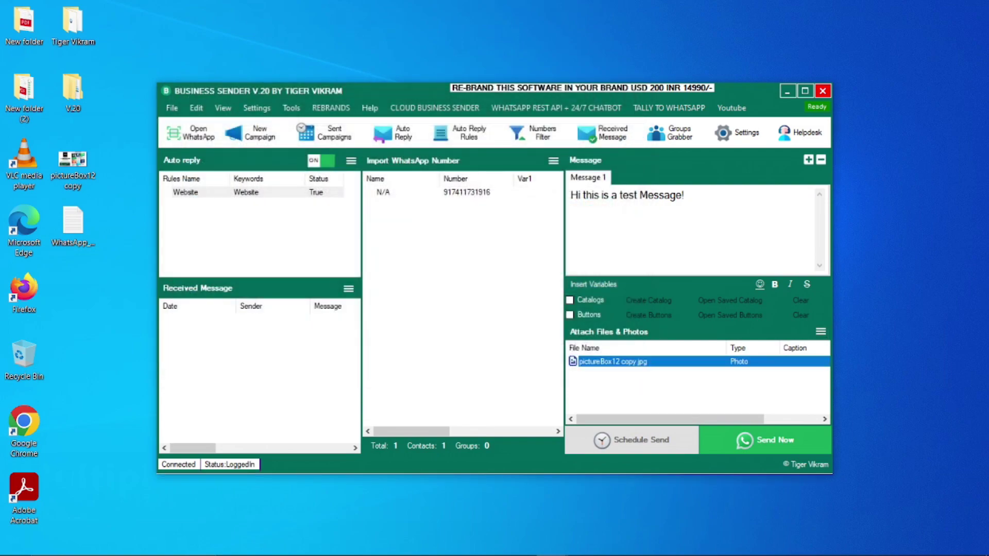
Set the caption of the attached photo "pictureBox12 copy.jpg" to "Test".
right_click(696, 361)
left_click(738, 369)
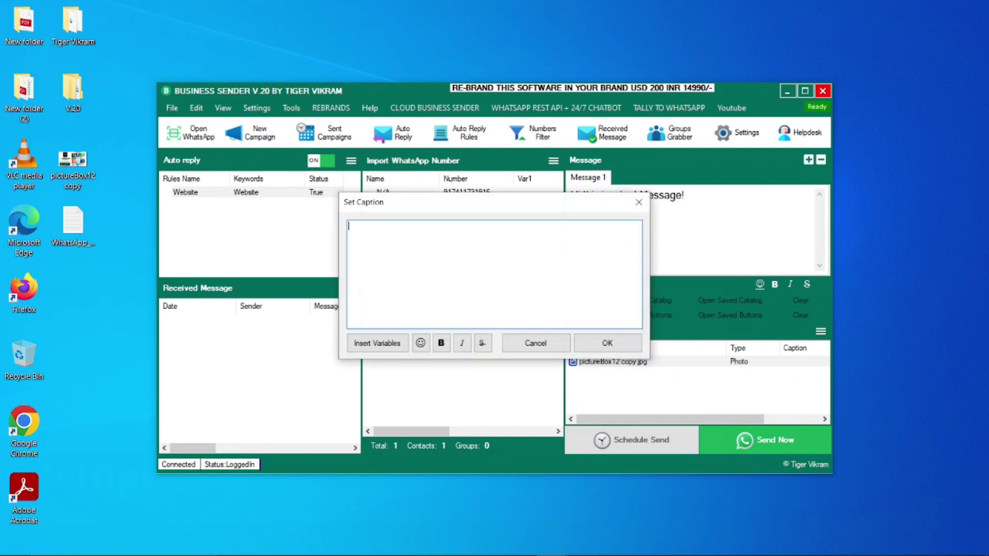
type("Test")
left_click(607, 343)
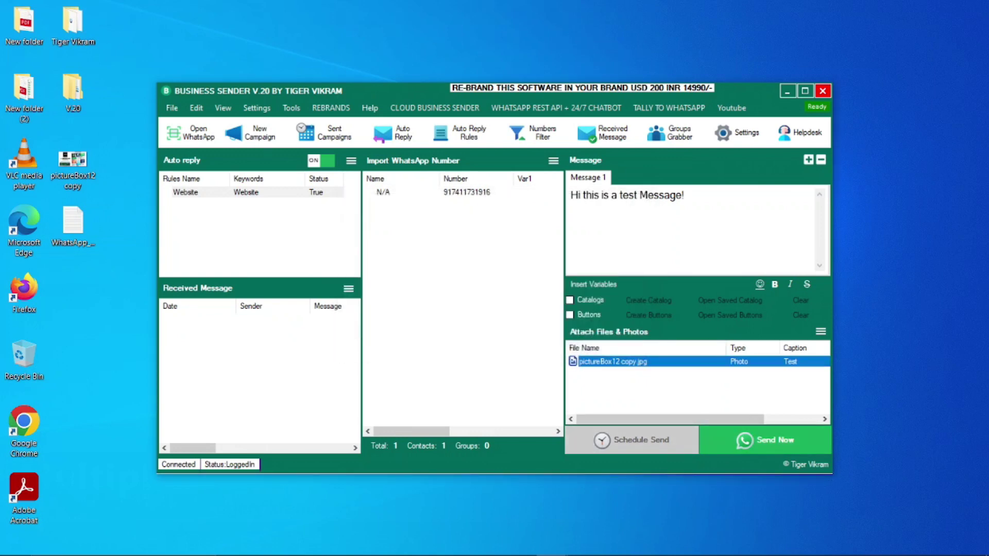
Look at the scheduled sending options without scheduling, and send the message with its attachment immediately in Blind Mode.
left_click(632, 439)
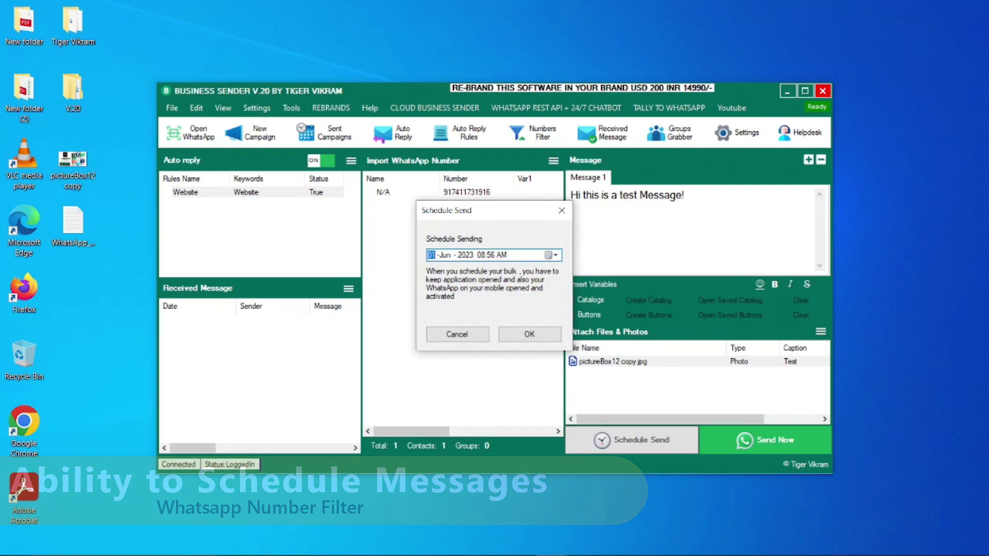
left_click(561, 210)
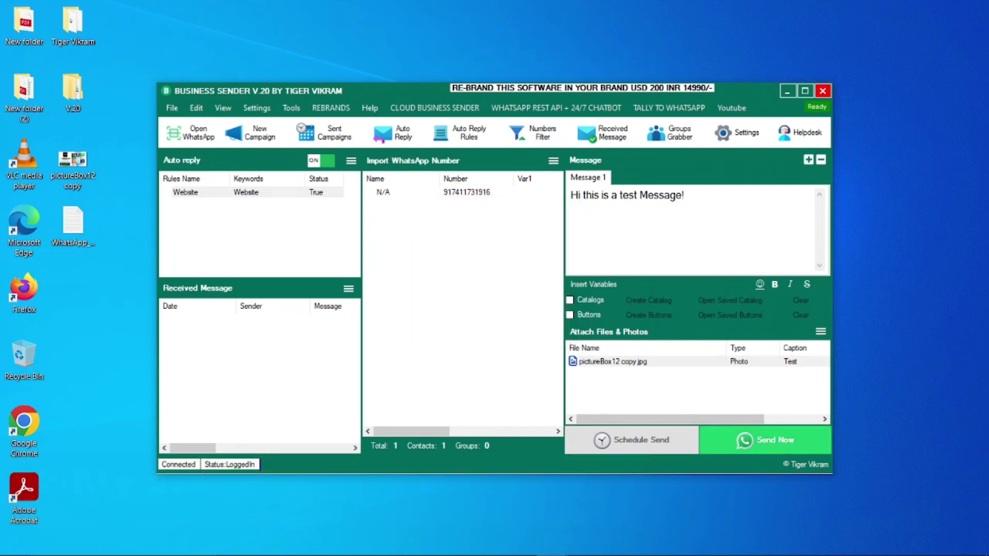
left_click(764, 439)
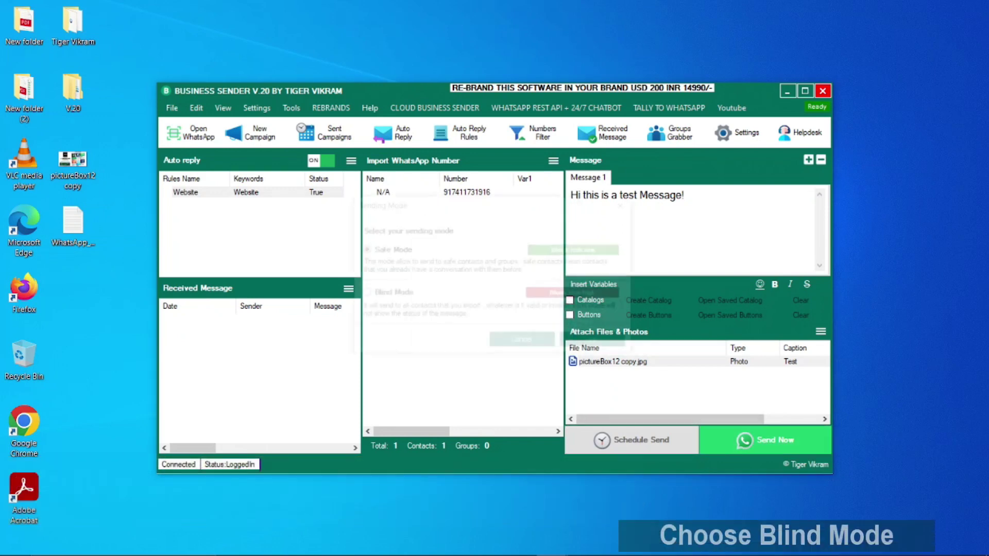
left_click(363, 293)
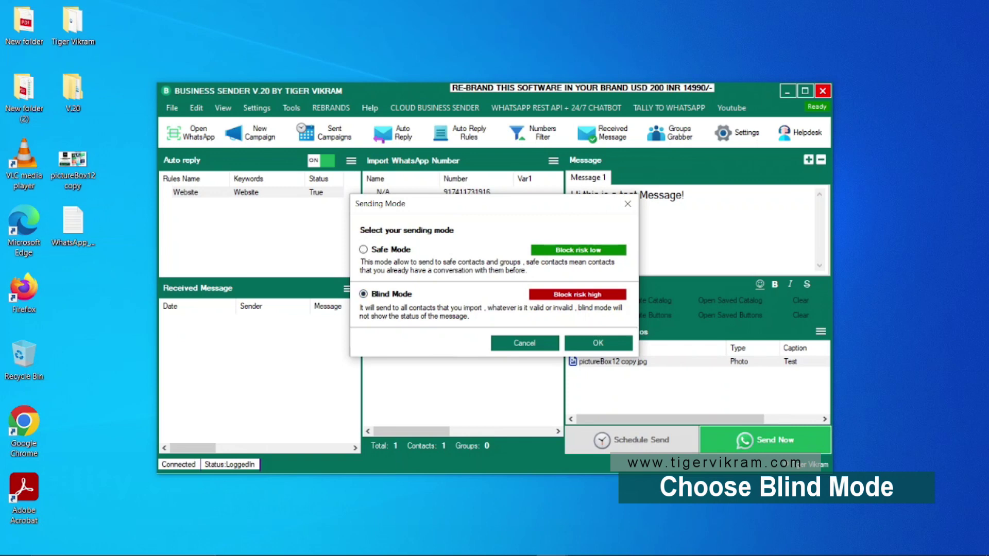
left_click(598, 343)
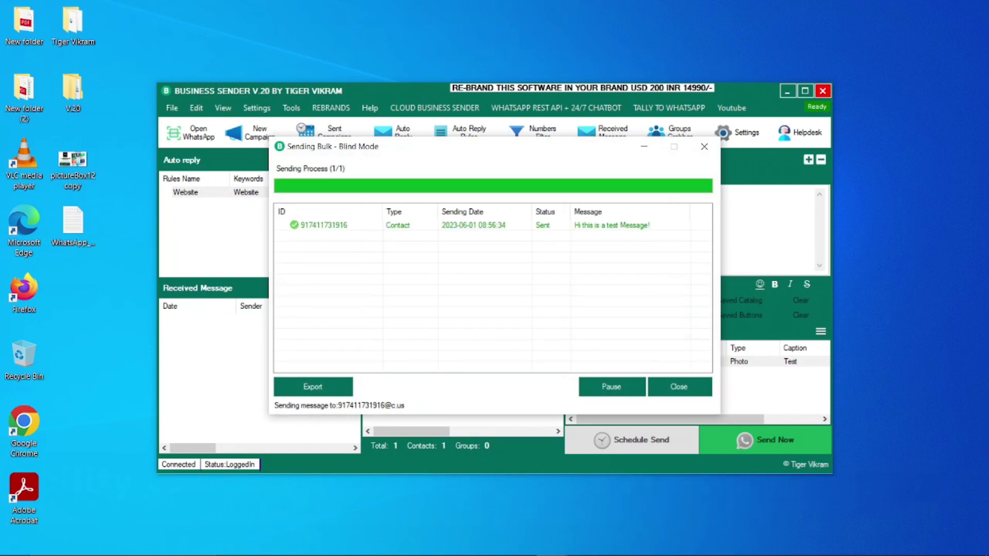
Close the bulk sending report and check the sent text and captioned photo in the recipient's WhatsApp chat.
left_click(494, 225)
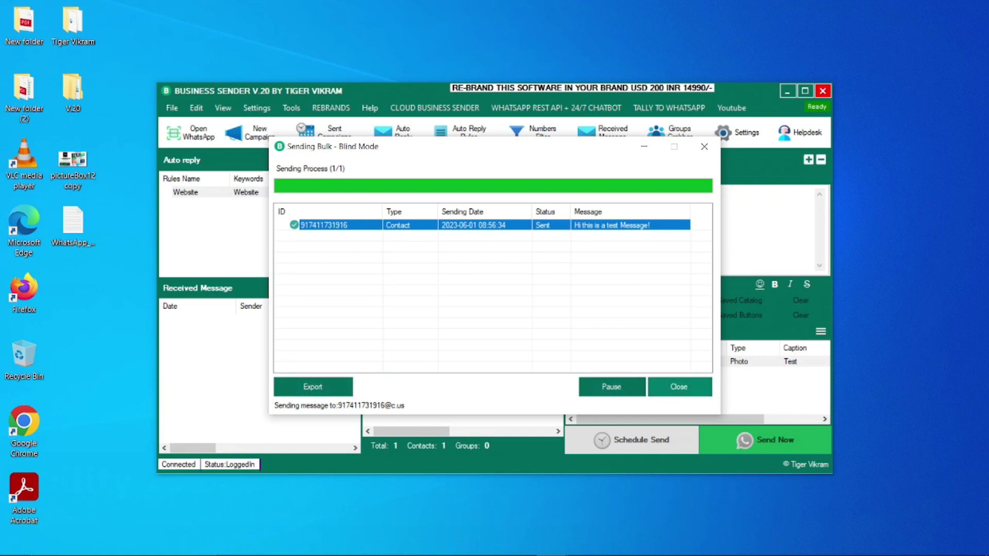
left_click(678, 387)
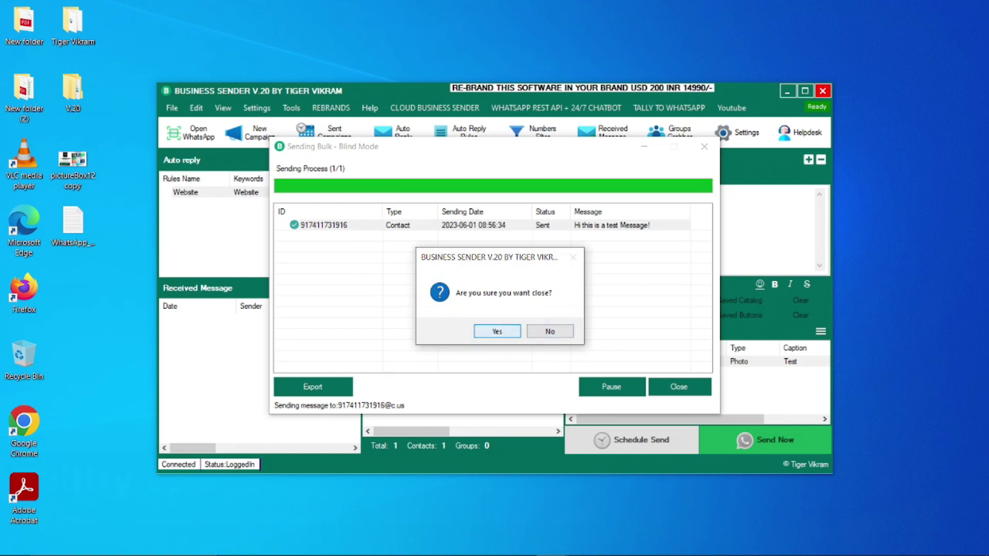
key("Return")
left_click(190, 132)
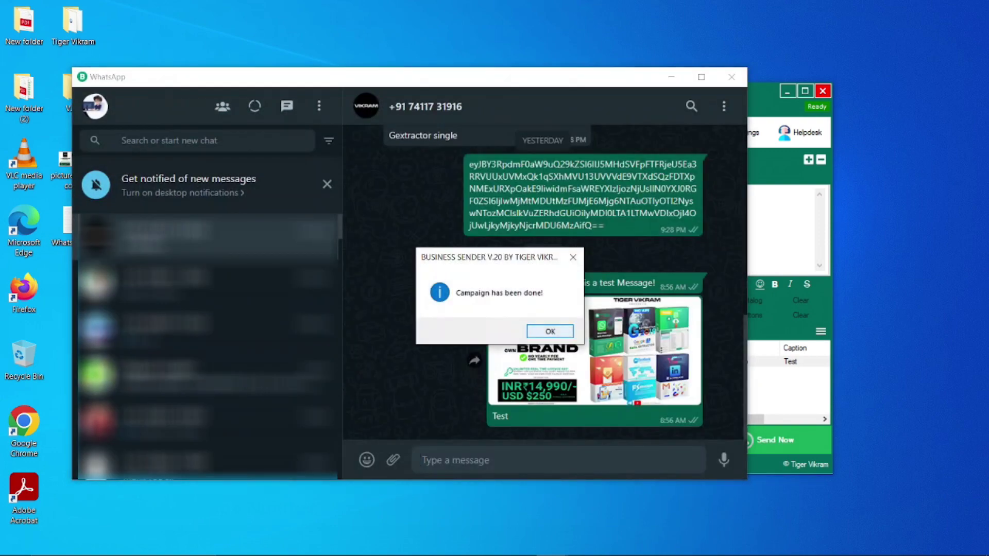
left_click(549, 331)
left_click_drag(520, 251, 593, 376)
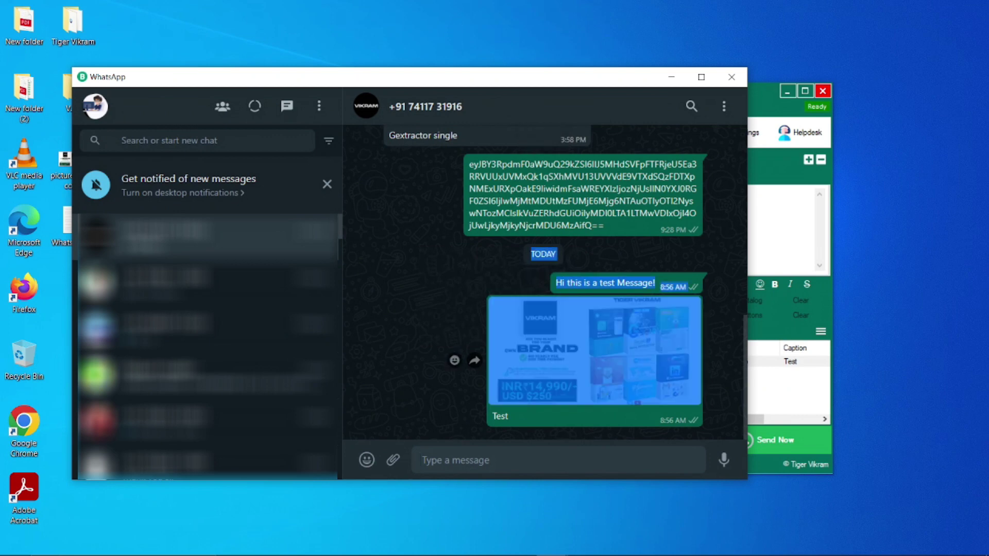
left_click(718, 361)
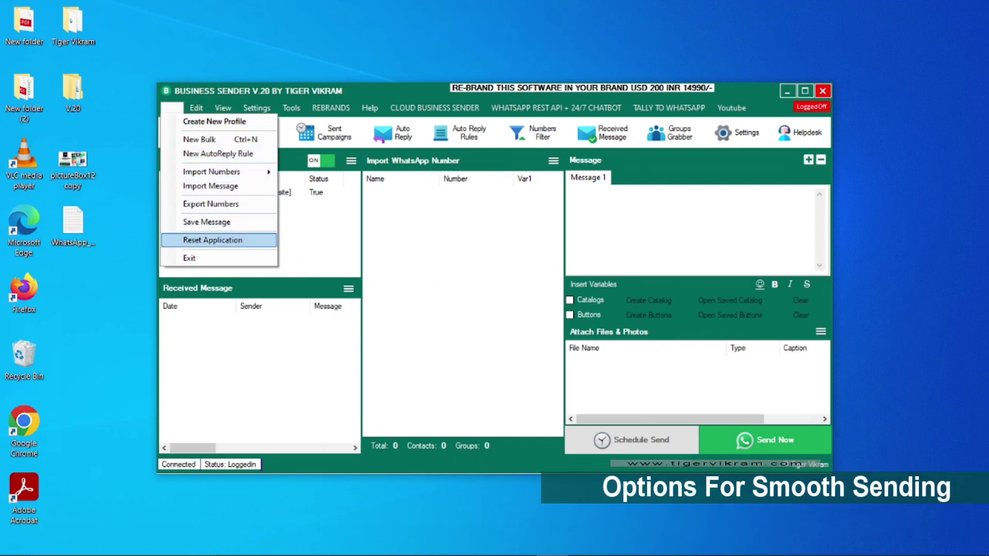
Reset the Business Sender application and let it close.
key("Return")
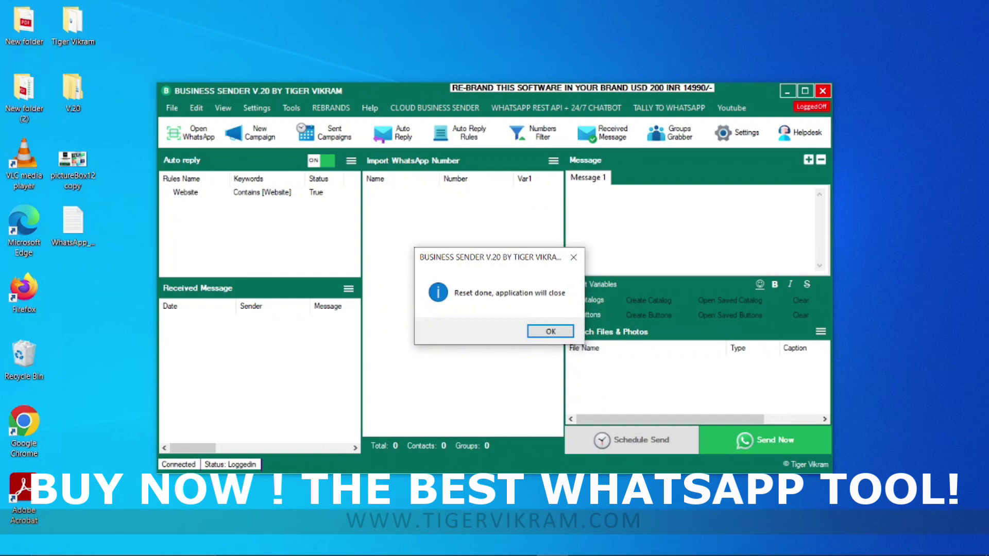
key("Return")
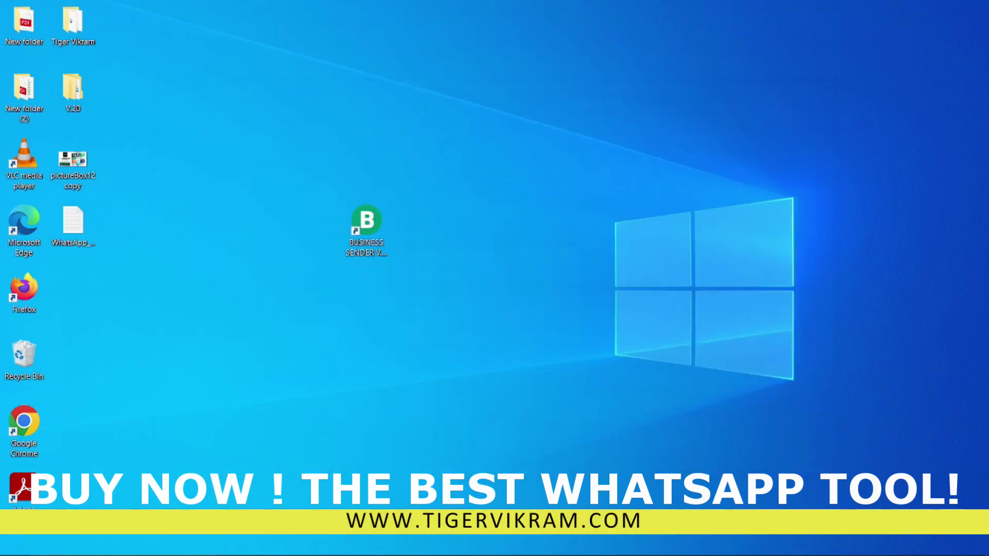